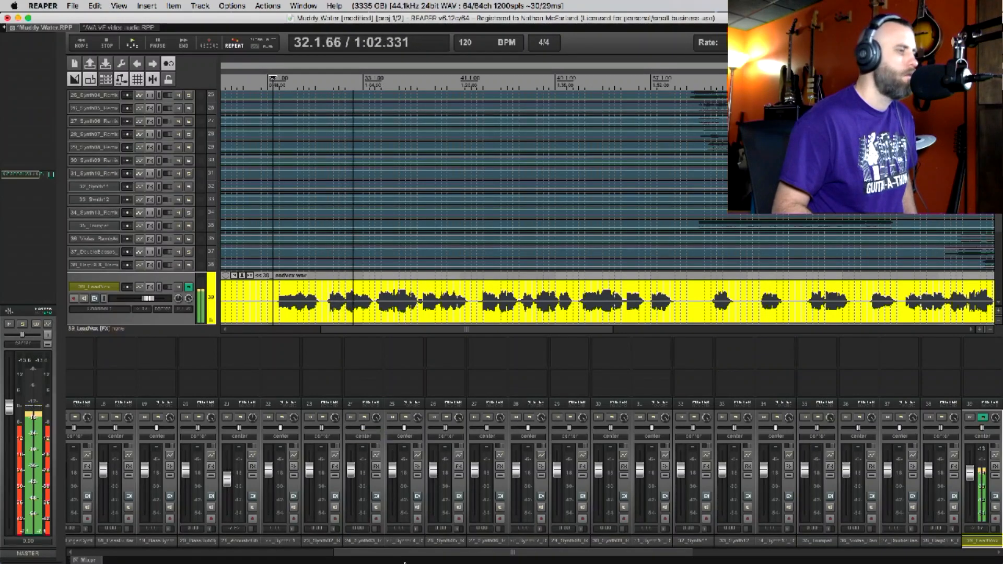
Stop playback and insert the VST: AVA Vocal Flow (mono) plug-in on the 39_LeadVox track.
{"action": "left_click_drag", "start_coordinate": [405, 555], "coordinate": [574, 557]}
{"action": "key", "text": "space"}
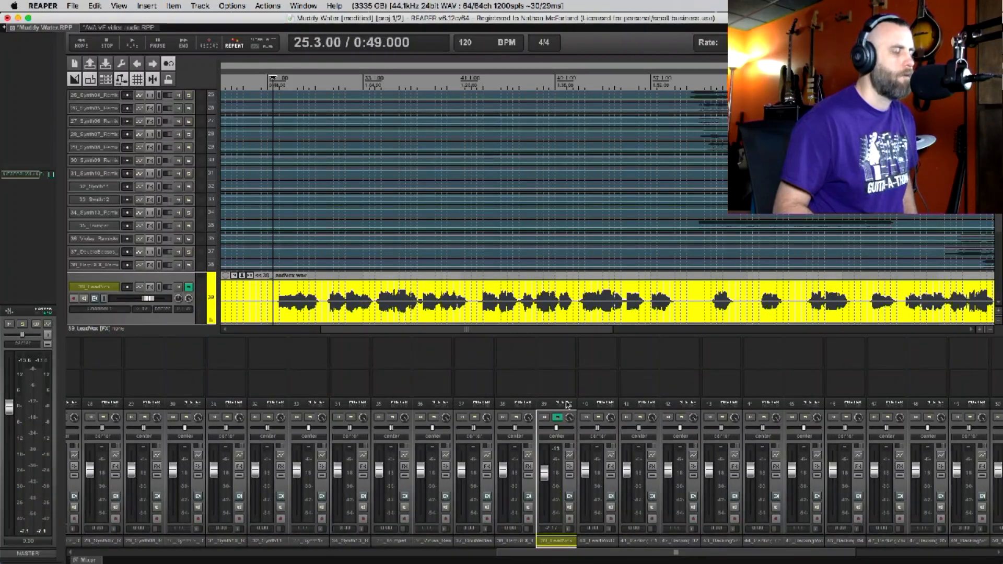
{"action": "left_click", "coordinate": [558, 345]}
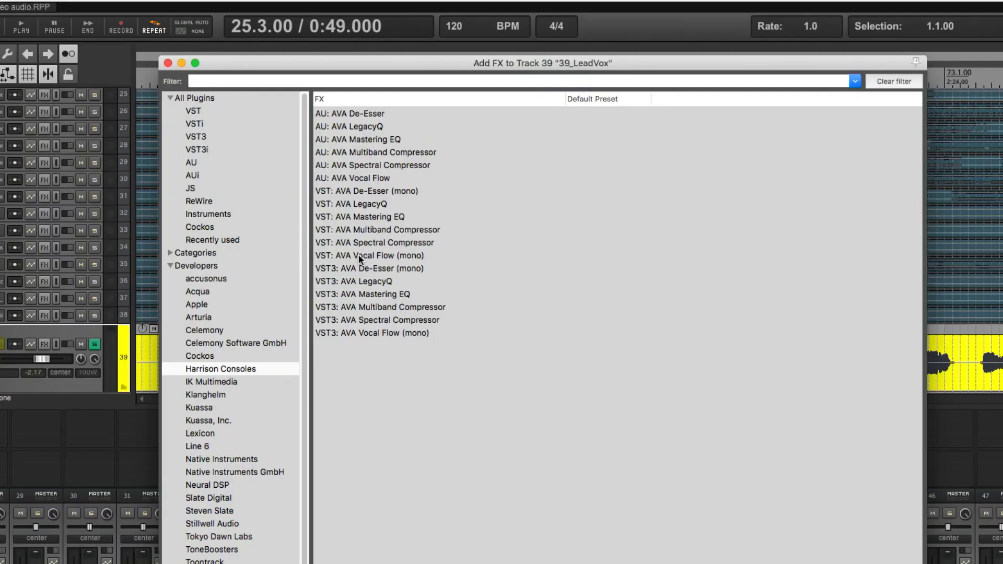
{"action": "double_click", "coordinate": [359, 256]}
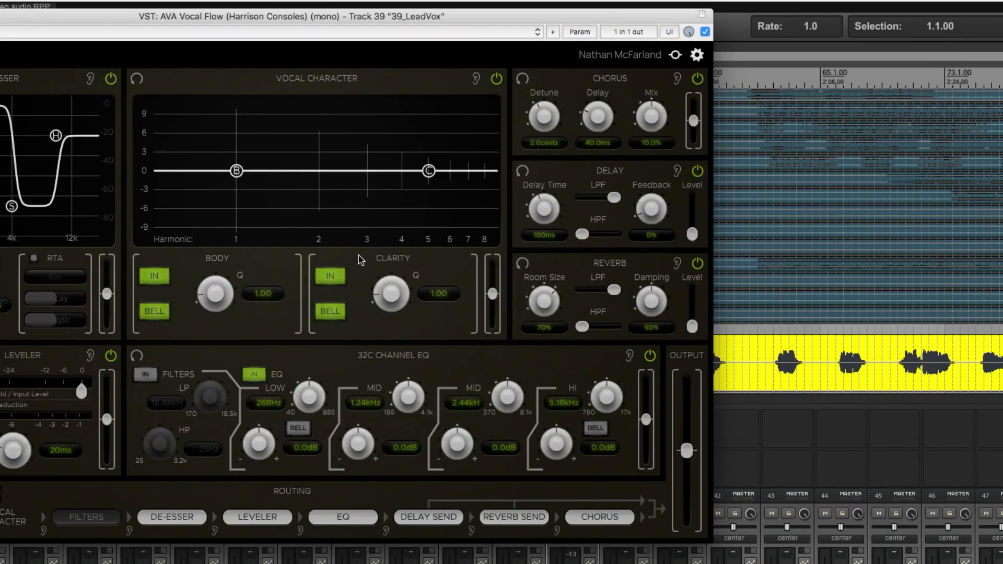
{"action": "left_click_drag", "start_coordinate": [173, 14], "coordinate": [365, 70]}
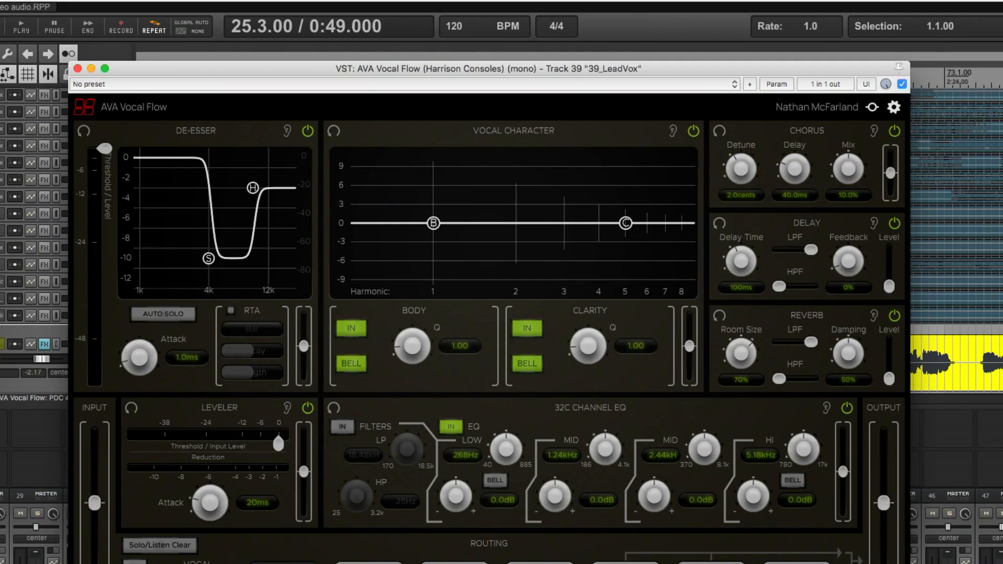
{"action": "mouse_move", "coordinate": [909, 563]}
{"action": "left_mouse_down"}
{"action": "mouse_move", "coordinate": [892, 425]}
{"action": "mouse_move", "coordinate": [650, 448]}
{"action": "mouse_move", "coordinate": [510, 403]}
{"action": "mouse_move", "coordinate": [298, 397]}
{"action": "mouse_move", "coordinate": [284, 376]}
{"action": "mouse_move", "coordinate": [343, 278]}
{"action": "mouse_move", "coordinate": [403, 240]}
{"action": "mouse_move", "coordinate": [723, 477]}
{"action": "mouse_move", "coordinate": [1002, 563]}
{"action": "mouse_move", "coordinate": [917, 563]}
{"action": "left_mouse_up"}
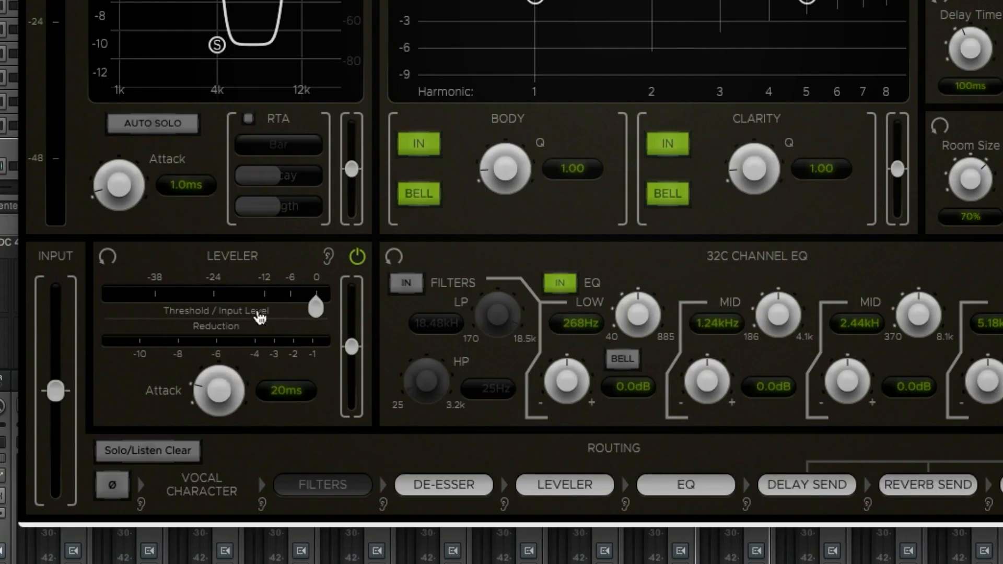
While listening to the lead vocal, set the leveler threshold to about -31 dB and attack to 10 ms, and raise its makeup gain.
{"action": "mouse_move", "coordinate": [246, 493]}
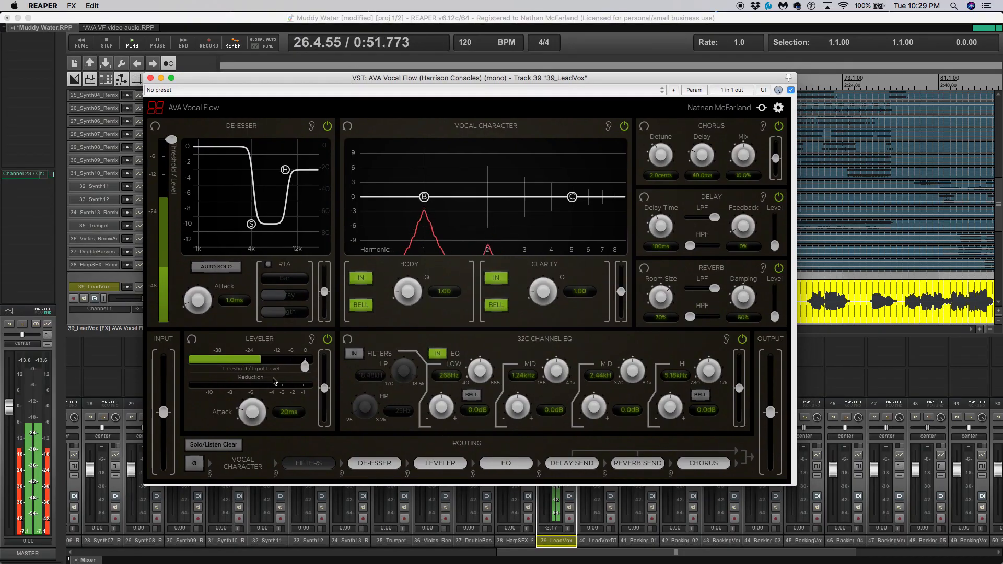
{"action": "left_click_drag", "start_coordinate": [304, 366], "coordinate": [235, 365]}
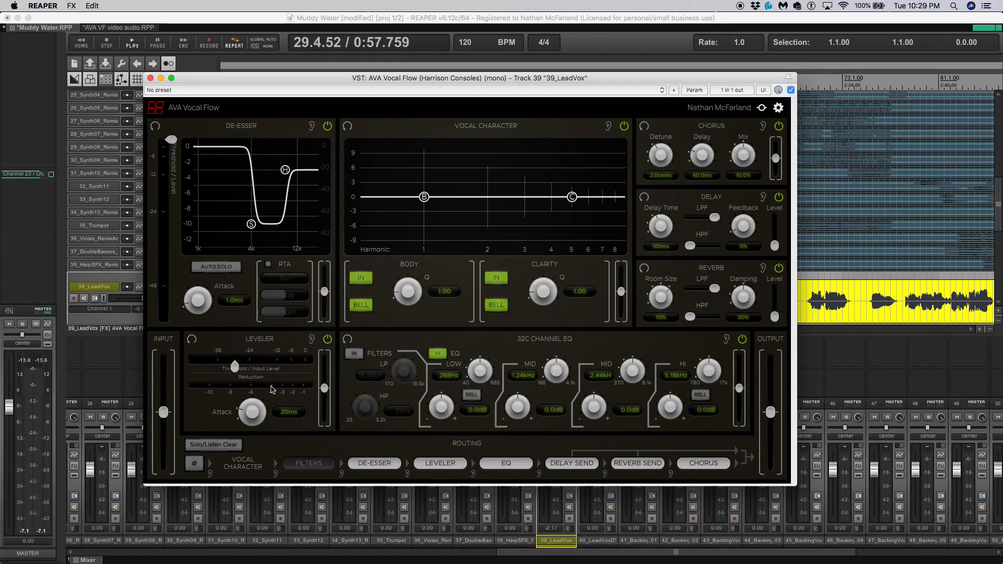
{"action": "left_click_drag", "start_coordinate": [252, 411], "coordinate": [256, 418]}
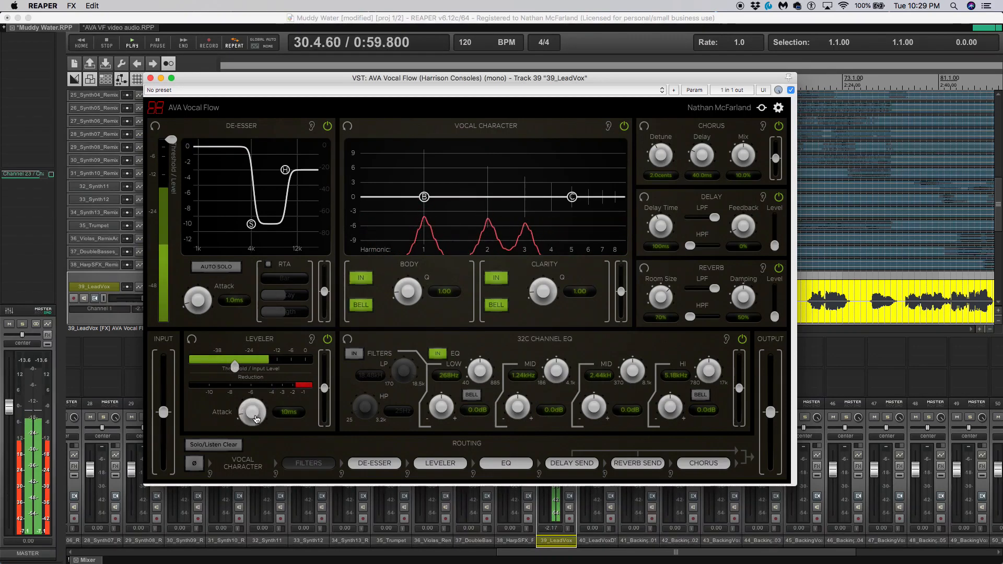
{"action": "left_click_drag", "start_coordinate": [235, 369], "coordinate": [236, 372]}
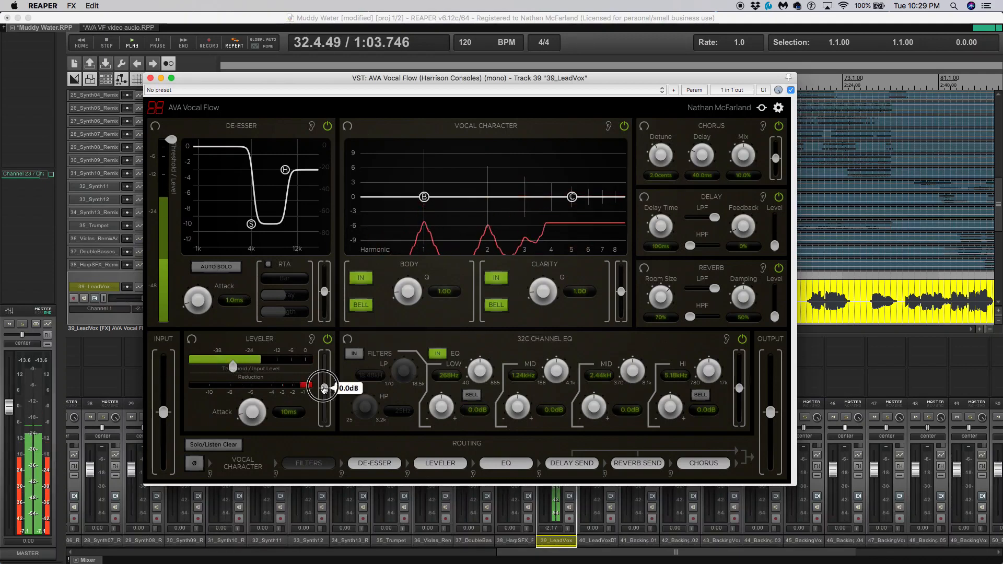
{"action": "left_click_drag", "start_coordinate": [324, 389], "coordinate": [324, 384]}
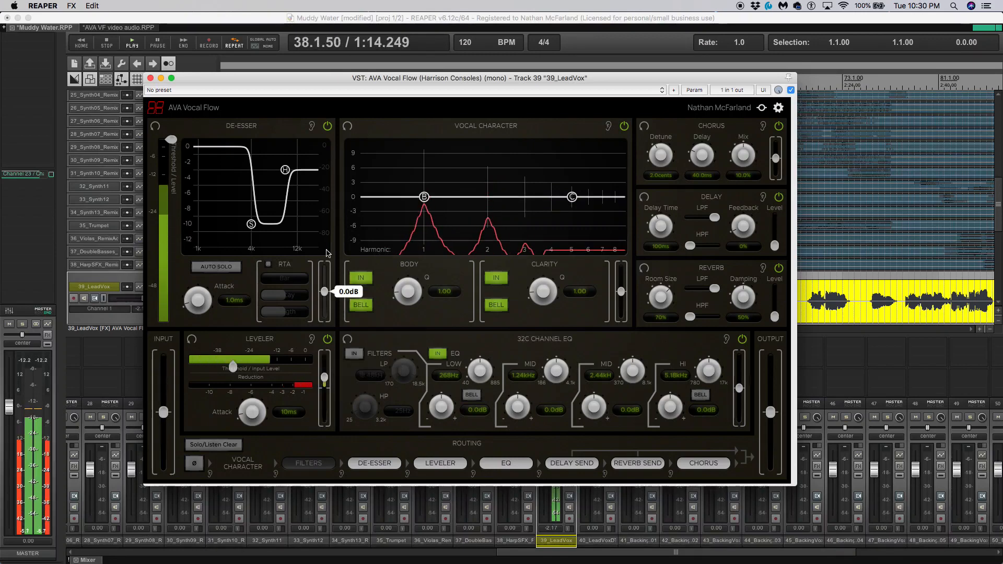
{"action": "left_click", "coordinate": [274, 22]}
{"action": "key", "text": "space"}
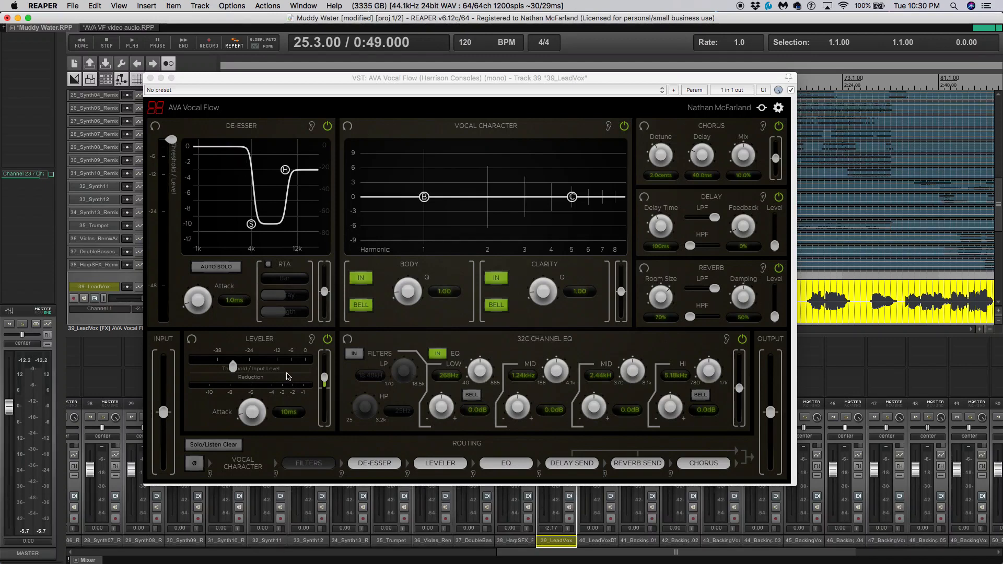
Lower the de-esser threshold to about -32 dB and turn on its RTA display.
{"action": "left_click_drag", "start_coordinate": [171, 149], "coordinate": [170, 246]}
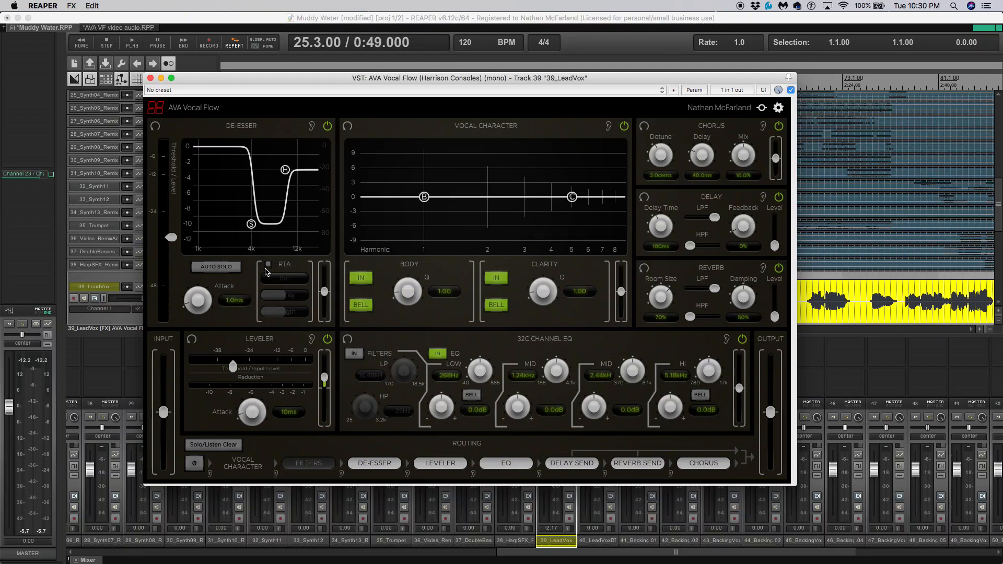
{"action": "left_click", "coordinate": [268, 264]}
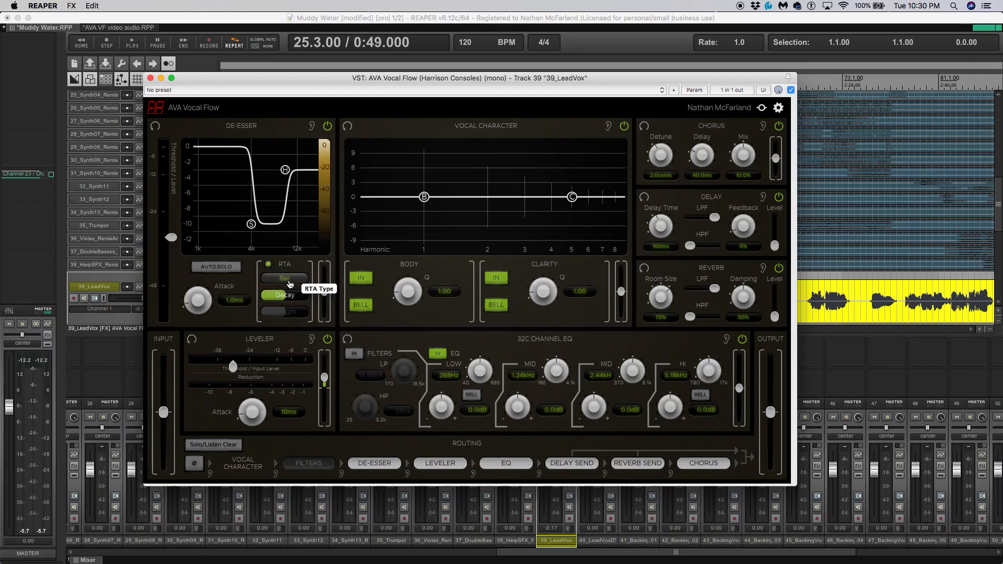
{"action": "left_click", "coordinate": [290, 281]}
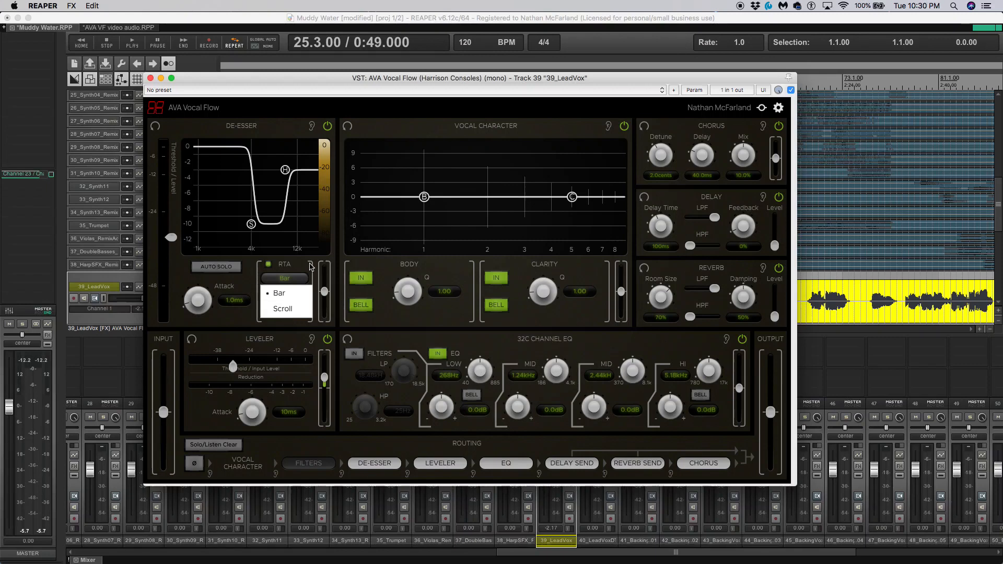
{"action": "left_click", "coordinate": [310, 265]}
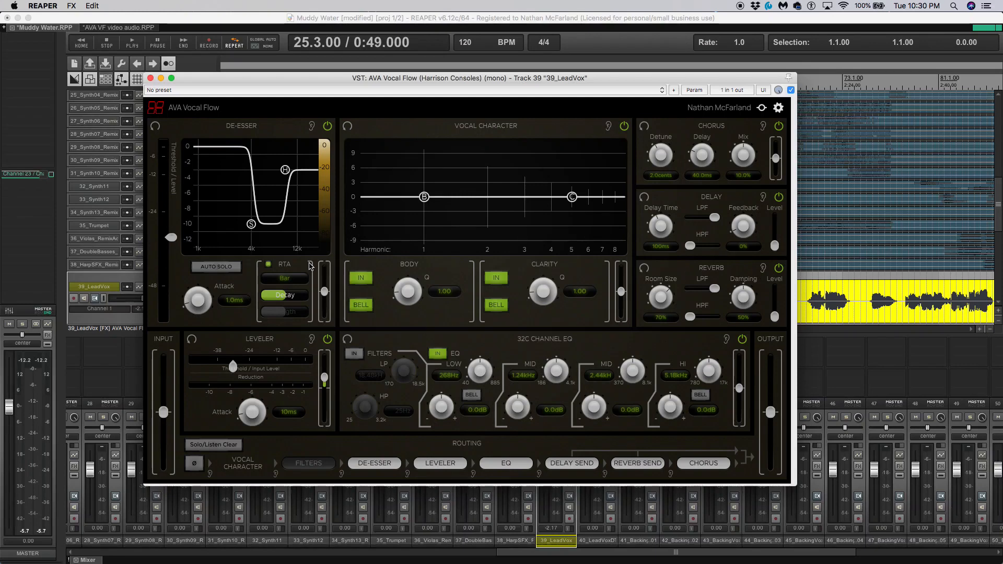
During playback, shape the de-esser curve with node S at 6.49 kHz, -6.7 dB and node H at 12 kHz, -3.7 dB.
{"action": "key", "text": "space"}
{"action": "mouse_move", "coordinate": [256, 226]}
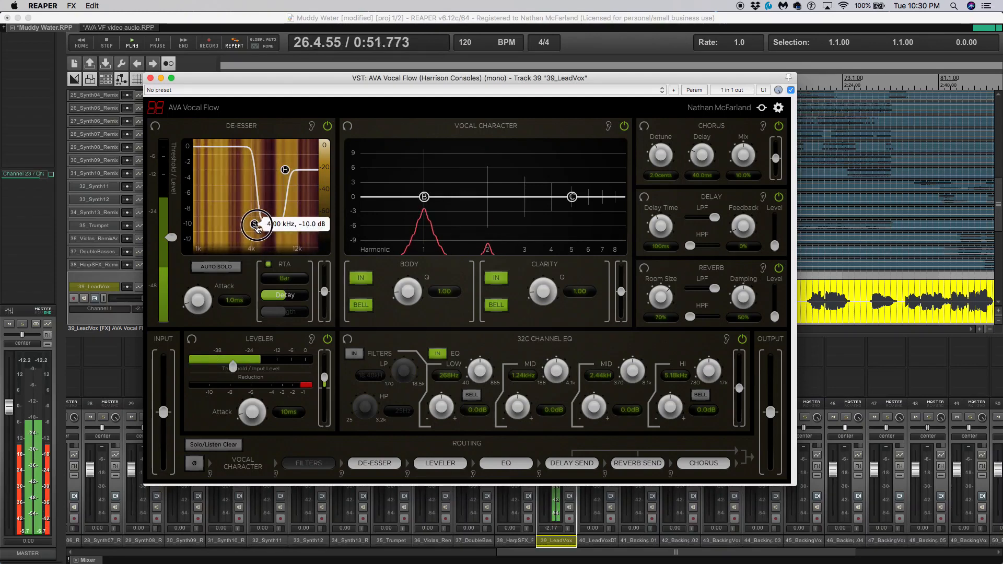
{"action": "left_click_drag", "start_coordinate": [256, 226], "coordinate": [270, 226]}
{"action": "left_click_drag", "start_coordinate": [285, 170], "coordinate": [297, 175]}
{"action": "left_click_drag", "start_coordinate": [270, 226], "coordinate": [271, 199]}
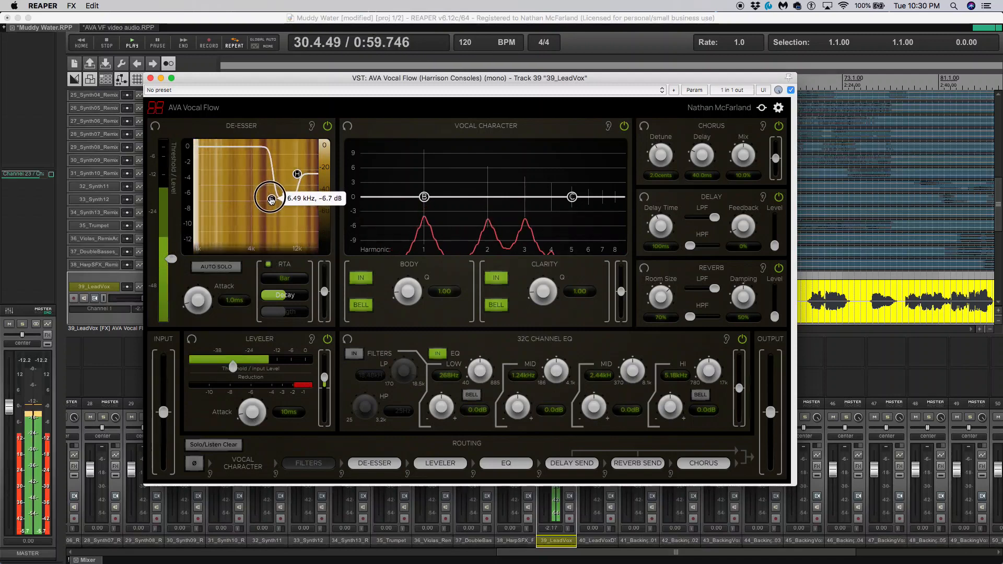
{"action": "mouse_move", "coordinate": [298, 177]}
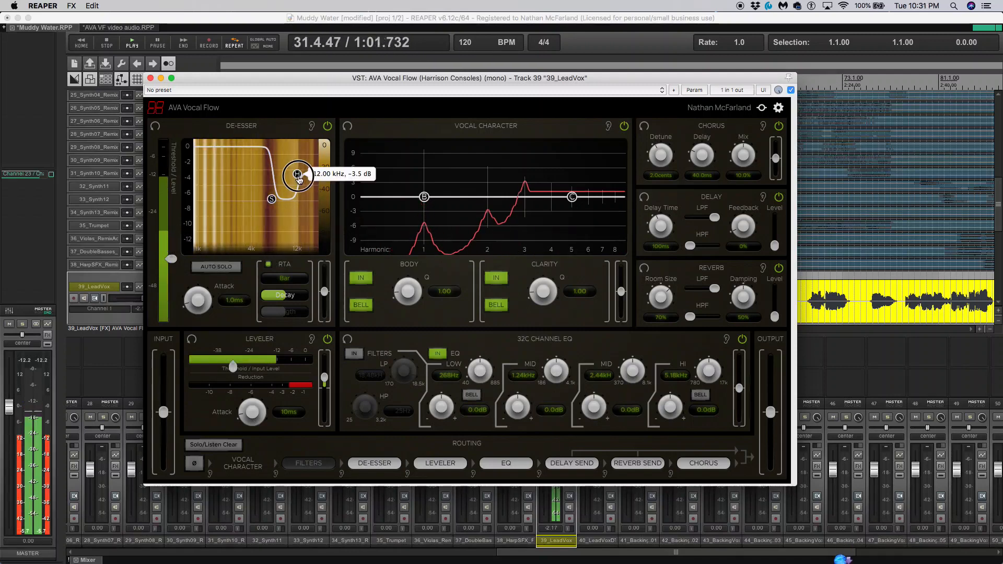
{"action": "left_click_drag", "start_coordinate": [300, 180], "coordinate": [303, 179]}
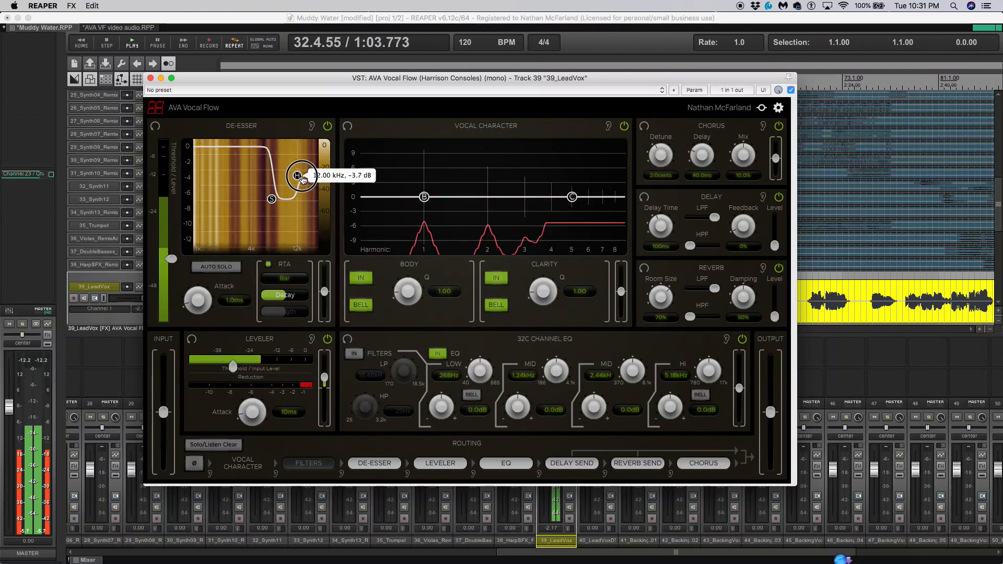
{"action": "key", "text": "space"}
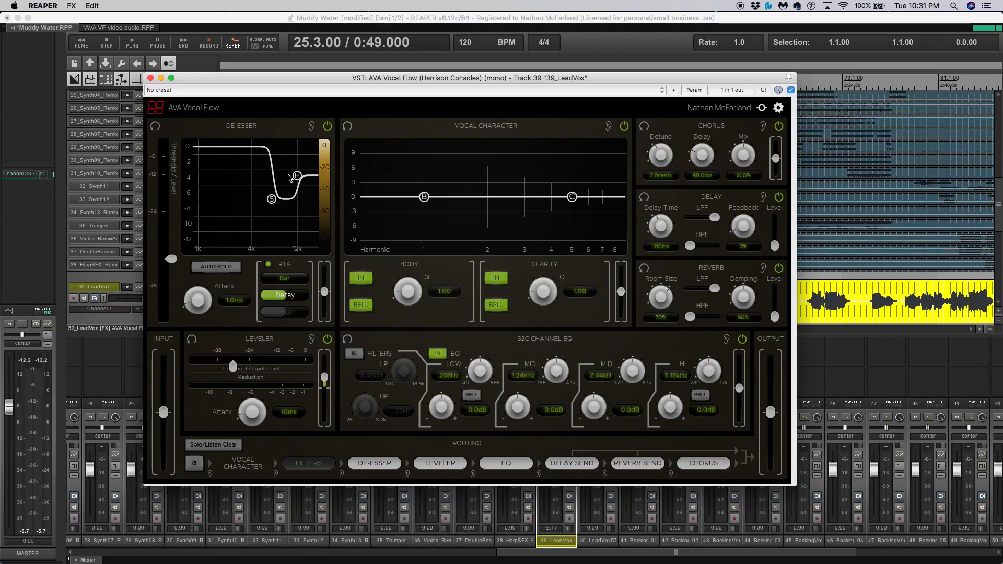
Refine the de-esser with node S at about -7.5 dB, threshold about -47 dB, attack 3.6 ms and RTA decay 28.6 dB/s.
{"action": "key", "text": "space"}
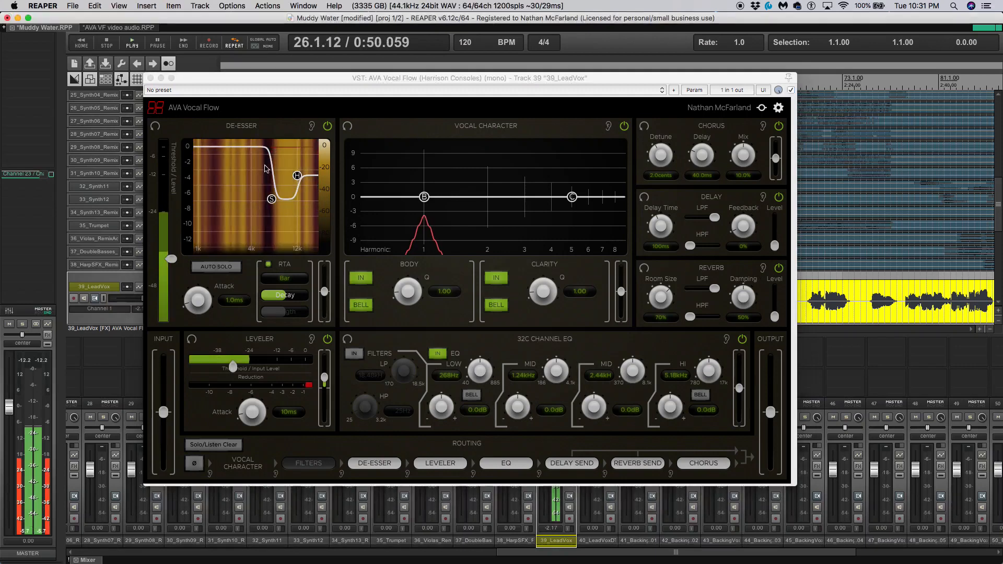
{"action": "left_click_drag", "start_coordinate": [272, 199], "coordinate": [273, 206]}
{"action": "left_click_drag", "start_coordinate": [171, 259], "coordinate": [194, 296]}
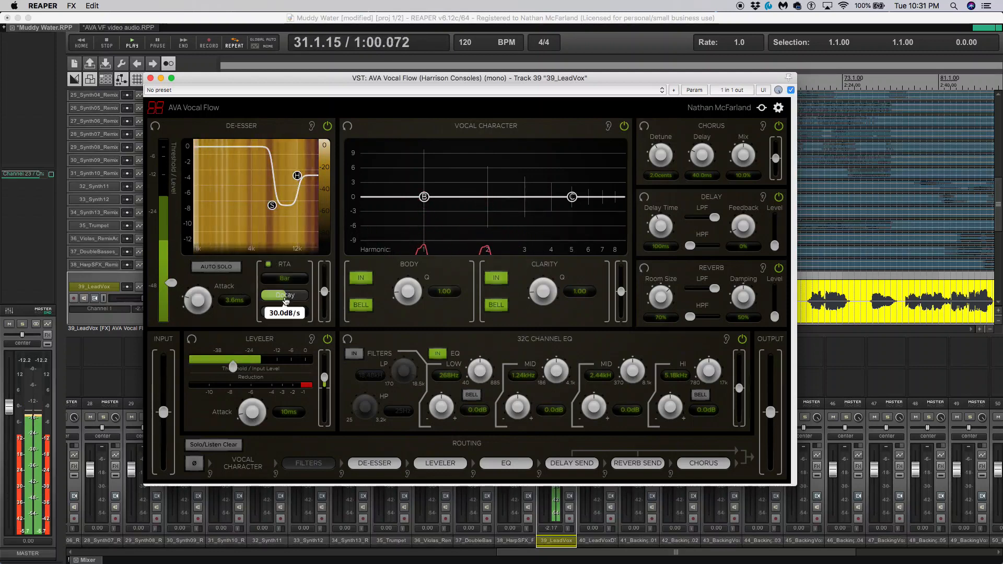
{"action": "left_click_drag", "start_coordinate": [286, 298], "coordinate": [286, 298]}
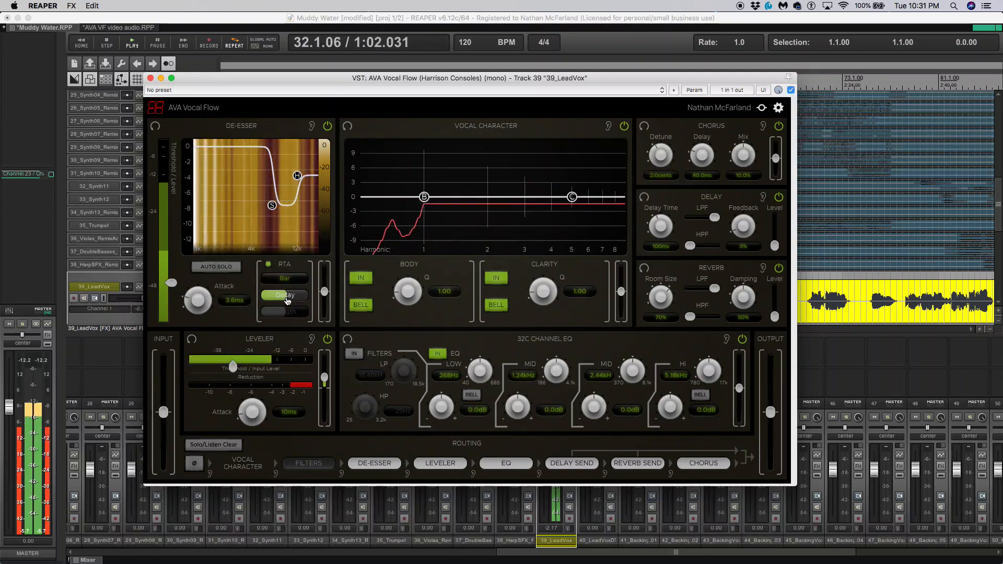
{"action": "mouse_move", "coordinate": [287, 301]}
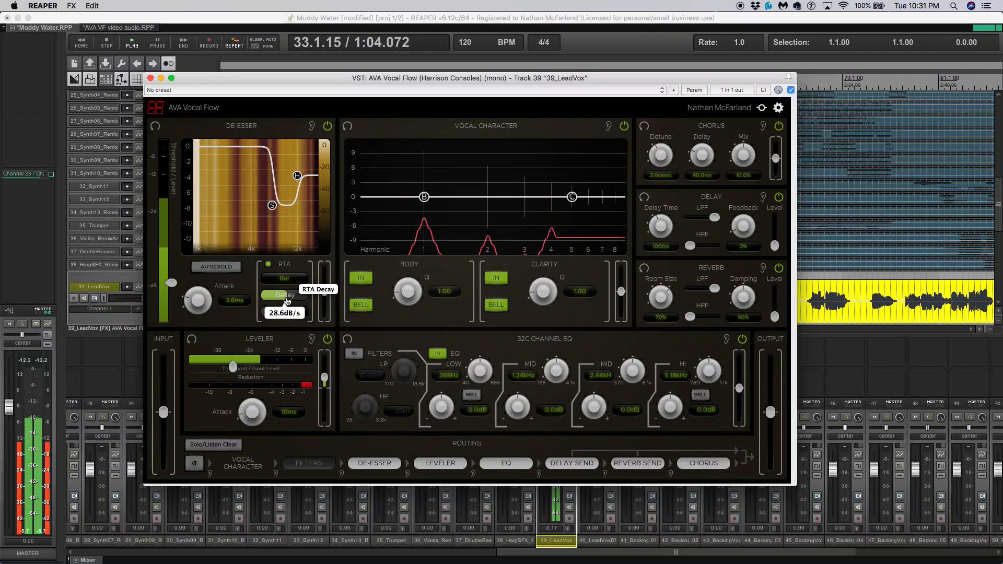
Enable the 32C Channel EQ filters on the lead vocal and set the high-pass filter to 136 Hz.
{"action": "key", "text": "space"}
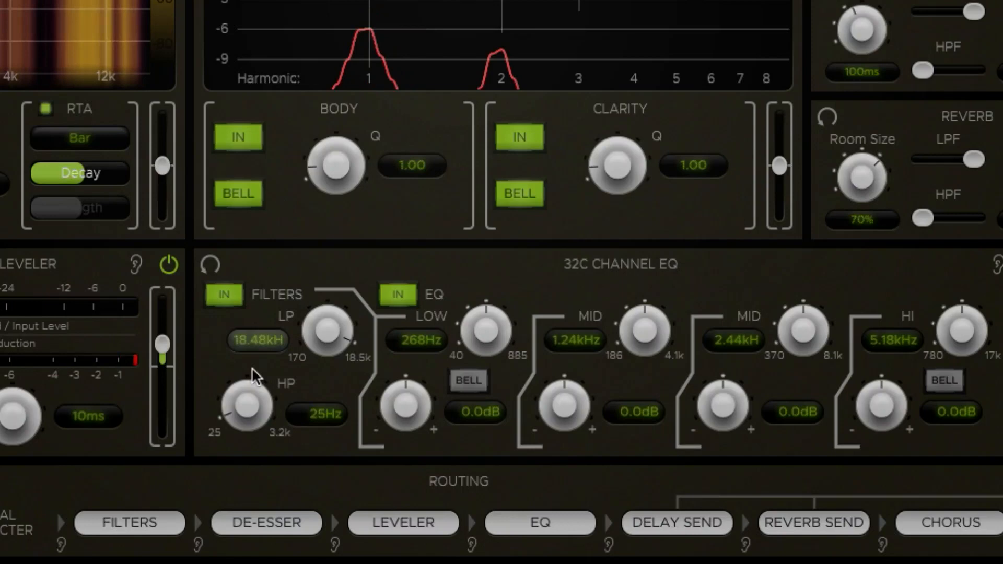
{"action": "left_click_drag", "start_coordinate": [365, 405], "coordinate": [368, 385]}
{"action": "left_click_drag", "start_coordinate": [252, 361], "coordinate": [254, 360]}
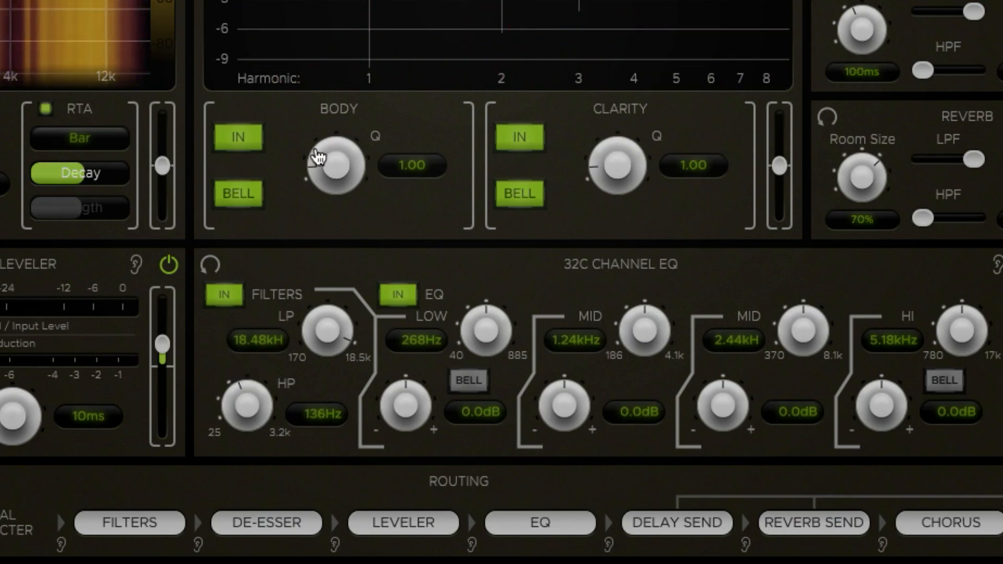
Turn off Bell mode for Vocal Character's Body and Clarity bands and boost both nodes.
{"action": "left_click", "coordinate": [249, 197]}
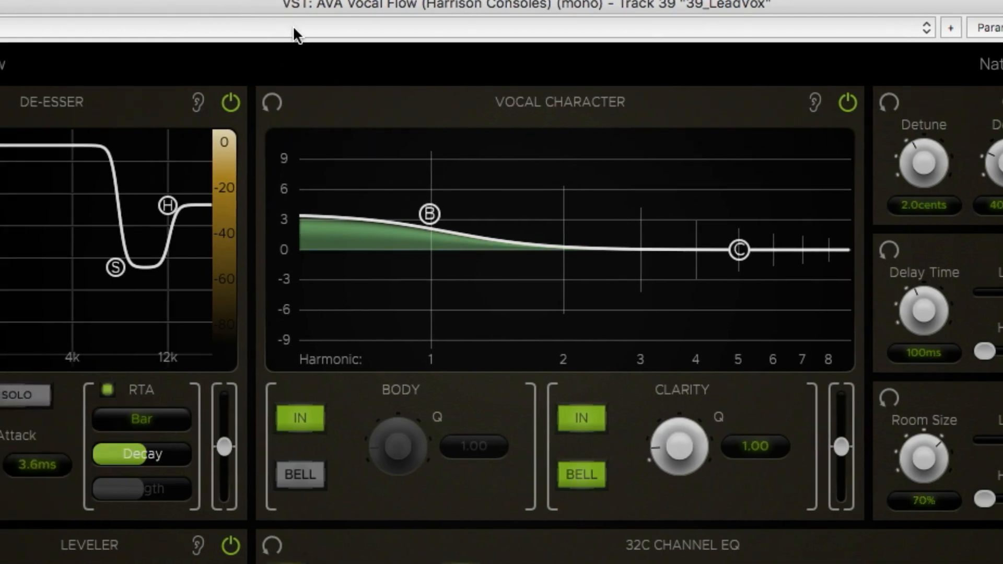
{"action": "mouse_move", "coordinate": [430, 220]}
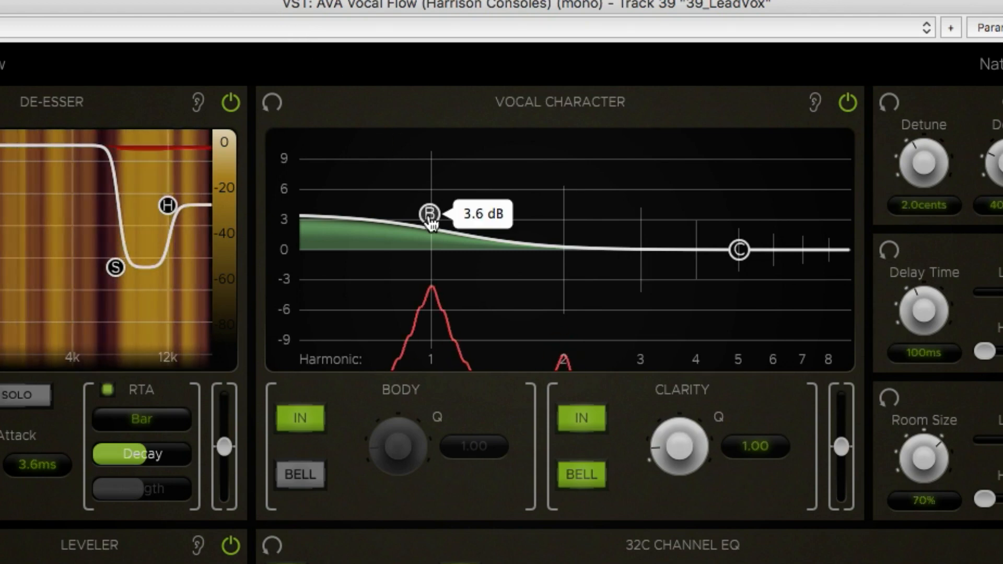
{"action": "left_click_drag", "start_coordinate": [432, 222], "coordinate": [477, 208]}
{"action": "left_click_drag", "start_coordinate": [740, 252], "coordinate": [759, 224]}
{"action": "left_click", "coordinate": [581, 476]}
{"action": "mouse_move", "coordinate": [773, 227]}
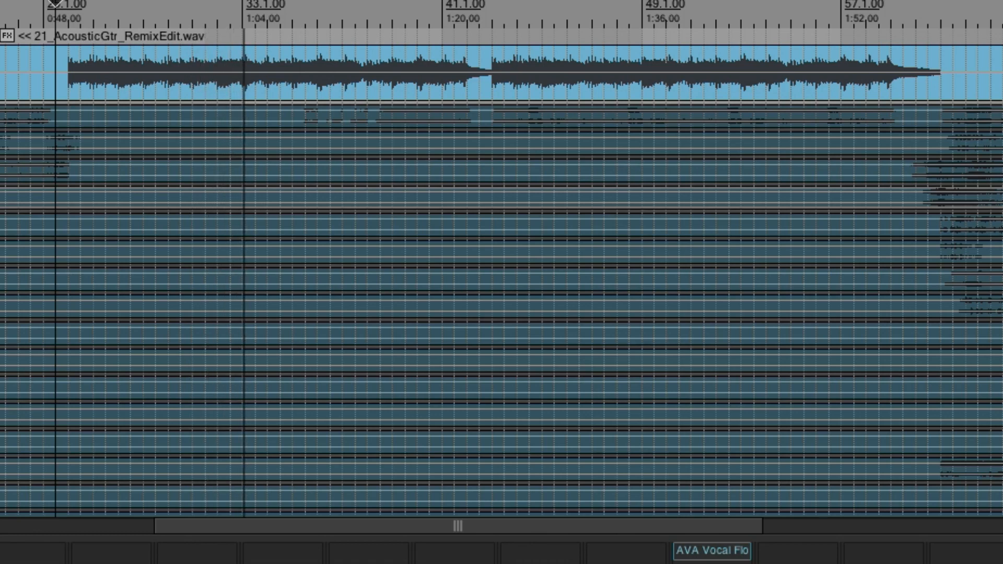
Insert AU: AVA Vocal Flow on the 21_AcousticGtr track and set its high-pass filter to 110 Hz.
{"action": "key", "text": "space"}
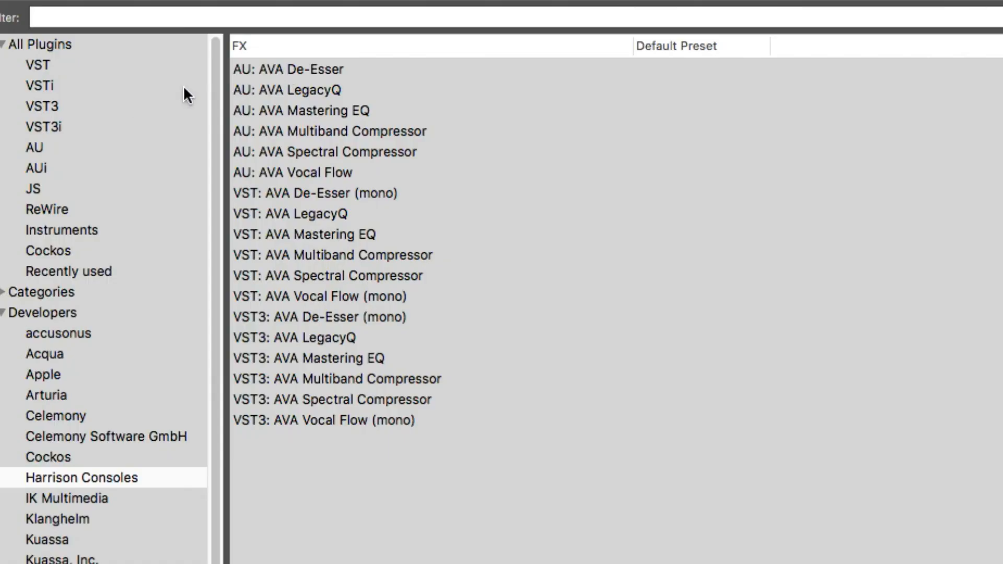
{"action": "double_click", "coordinate": [318, 172]}
{"action": "left_click", "coordinate": [62, 15]}
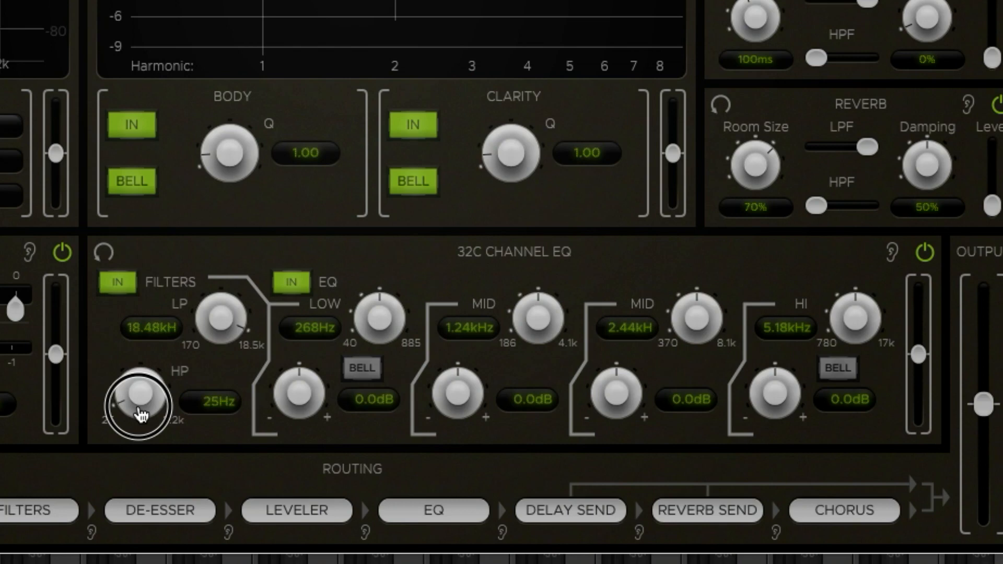
{"action": "left_click_drag", "start_coordinate": [141, 415], "coordinate": [140, 372]}
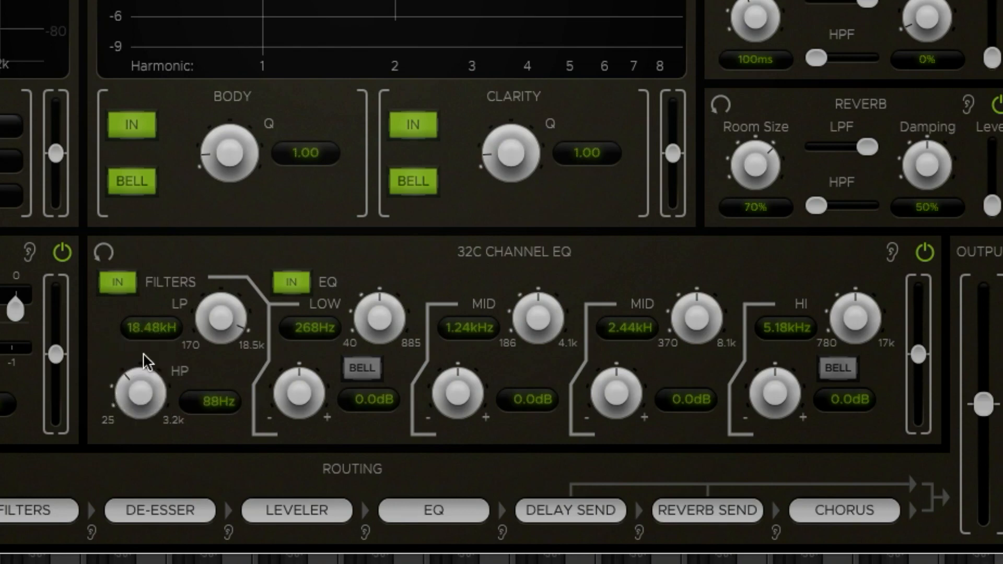
{"action": "mouse_move", "coordinate": [152, 399]}
{"action": "left_mouse_down"}
{"action": "mouse_move", "coordinate": [156, 298]}
{"action": "mouse_move", "coordinate": [151, 390]}
{"action": "left_mouse_up"}
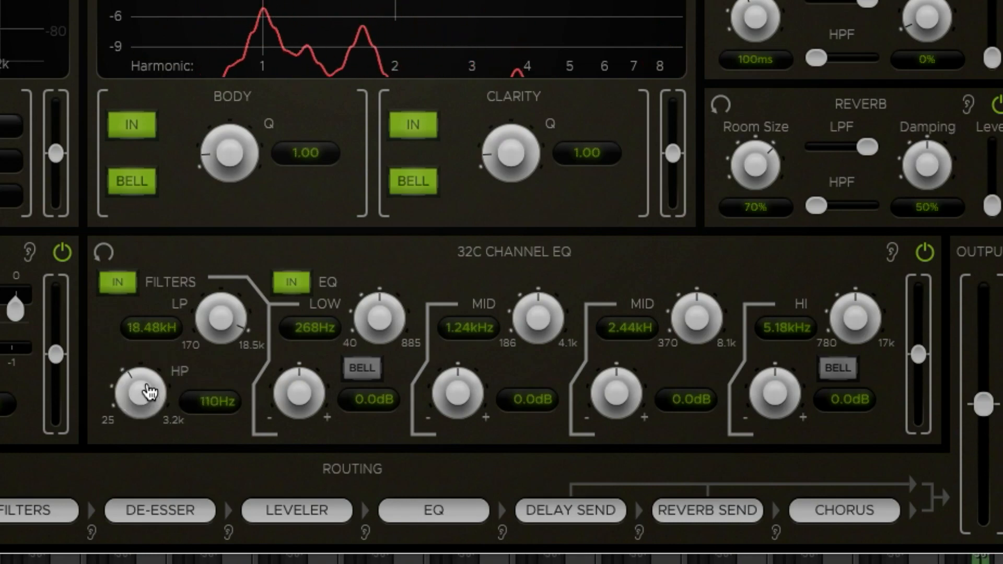
Set the acoustic guitar's leveler threshold to about -21 dB and raise its makeup gain slightly.
{"action": "left_click_drag", "start_coordinate": [309, 308], "coordinate": [236, 309]}
{"action": "left_click_drag", "start_coordinate": [376, 351], "coordinate": [376, 340]}
{"action": "left_click_drag", "start_coordinate": [238, 309], "coordinate": [239, 316]}
{"action": "left_click", "coordinate": [240, 406]}
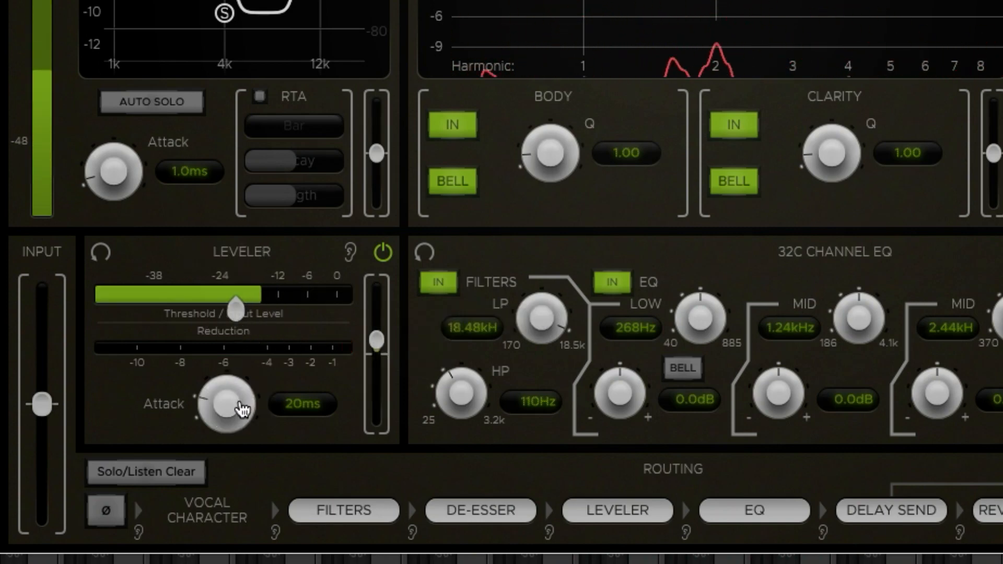
Lower the Vocal Character Body node on the acoustic guitar to about -1.5 dB.
{"action": "left_click_drag", "start_coordinate": [382, 145], "coordinate": [384, 166]}
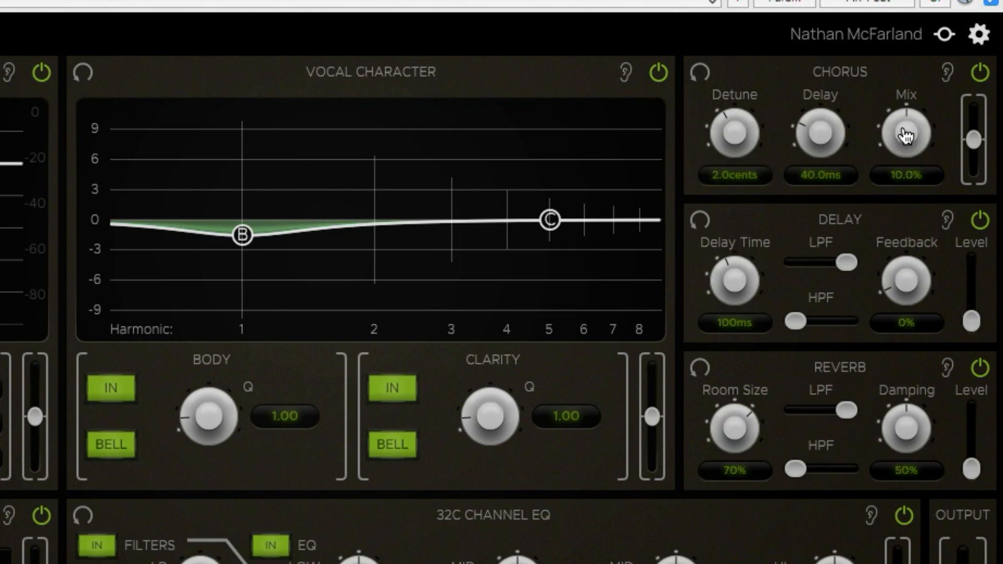
Set the acoustic guitar's chorus to 3.2 cents detune and about 20% mix, and raise its output slightly.
{"action": "mouse_move", "coordinate": [906, 136]}
{"action": "left_mouse_down"}
{"action": "mouse_move", "coordinate": [914, 90]}
{"action": "mouse_move", "coordinate": [913, 130]}
{"action": "left_mouse_up"}
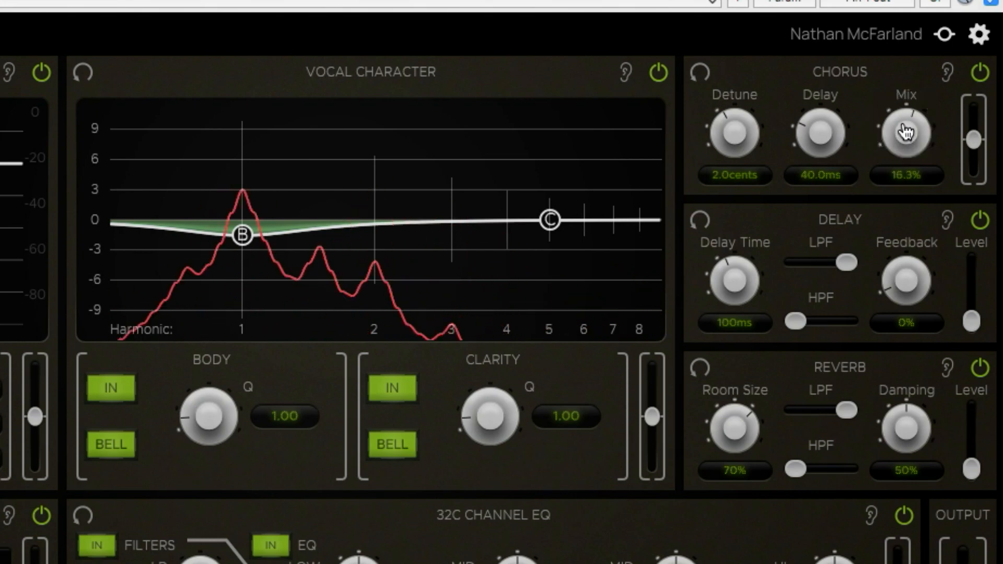
{"action": "left_click_drag", "start_coordinate": [974, 139], "coordinate": [974, 128]}
{"action": "left_click_drag", "start_coordinate": [903, 130], "coordinate": [909, 134]}
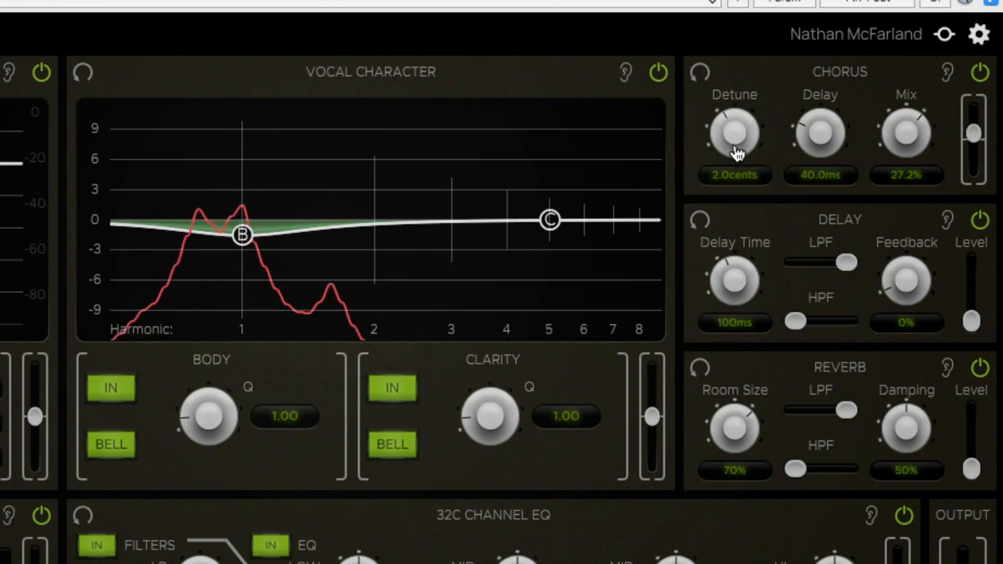
{"action": "left_click_drag", "start_coordinate": [734, 145], "coordinate": [739, 140]}
{"action": "left_click_drag", "start_coordinate": [909, 135], "coordinate": [903, 145]}
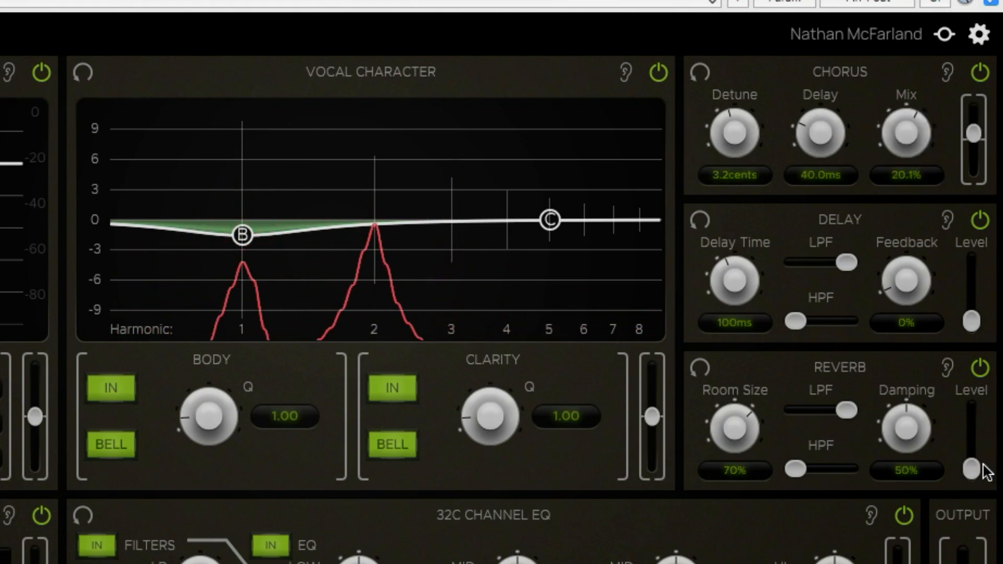
Set the acoustic guitar's reverb room size to 18% and raise its level past halfway, then compare the sound with the chorus bypassed.
{"action": "left_click_drag", "start_coordinate": [720, 427], "coordinate": [733, 484]}
{"action": "mouse_move", "coordinate": [969, 406]}
{"action": "left_mouse_down"}
{"action": "mouse_move", "coordinate": [975, 449]}
{"action": "mouse_move", "coordinate": [980, 399]}
{"action": "mouse_move", "coordinate": [984, 417]}
{"action": "left_mouse_up"}
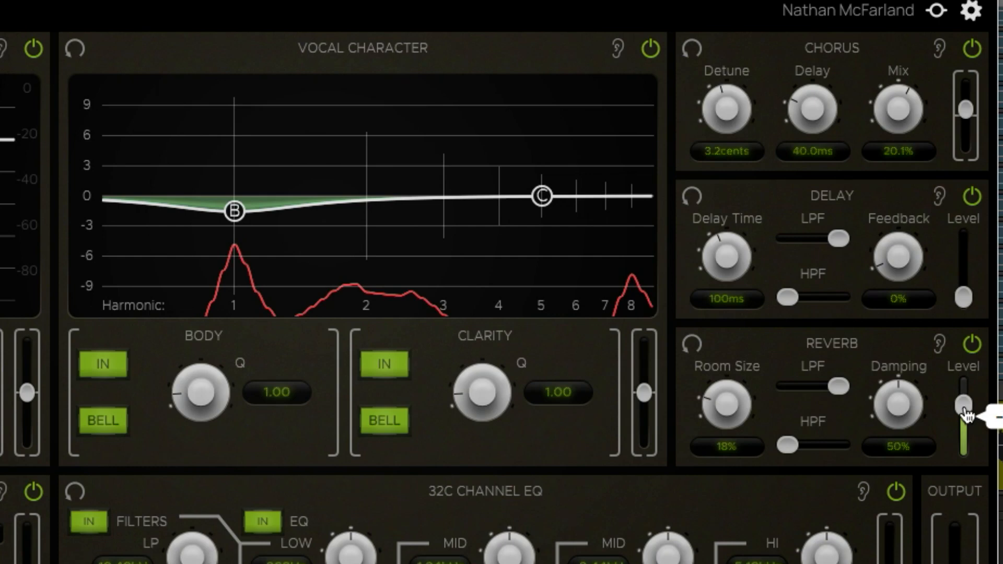
{"action": "left_click_drag", "start_coordinate": [965, 409], "coordinate": [965, 409]}
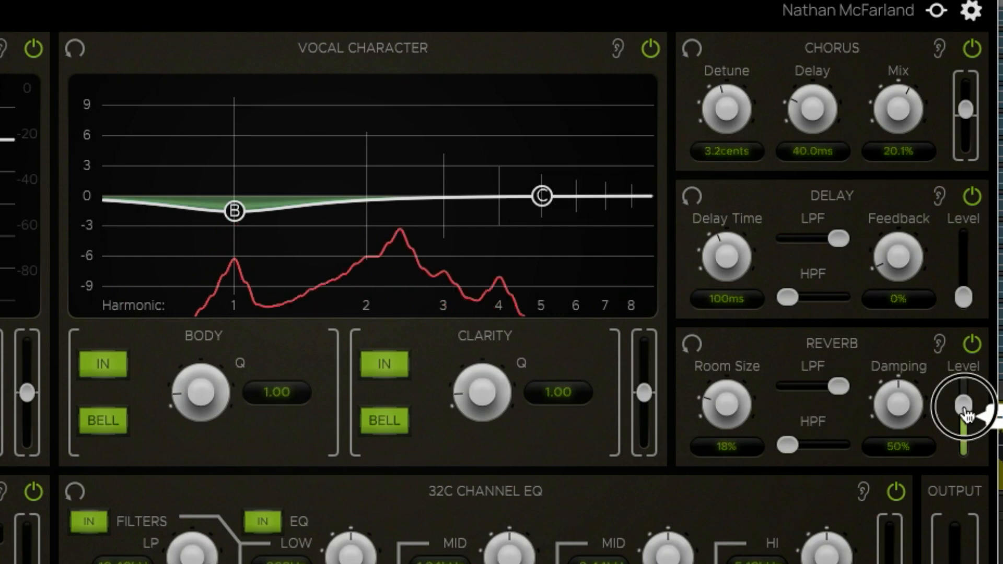
{"action": "left_click", "coordinate": [972, 50]}
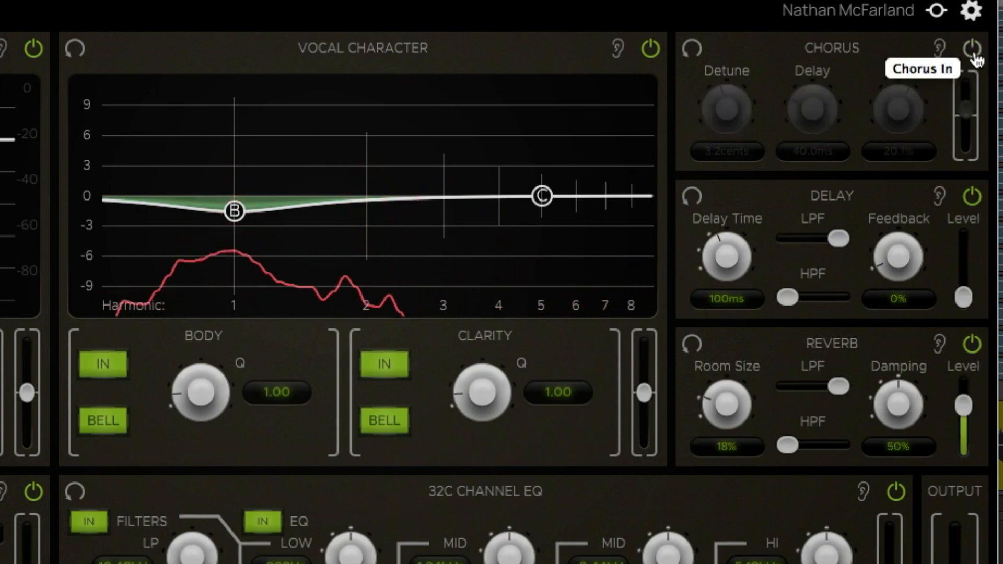
{"action": "left_click", "coordinate": [972, 51]}
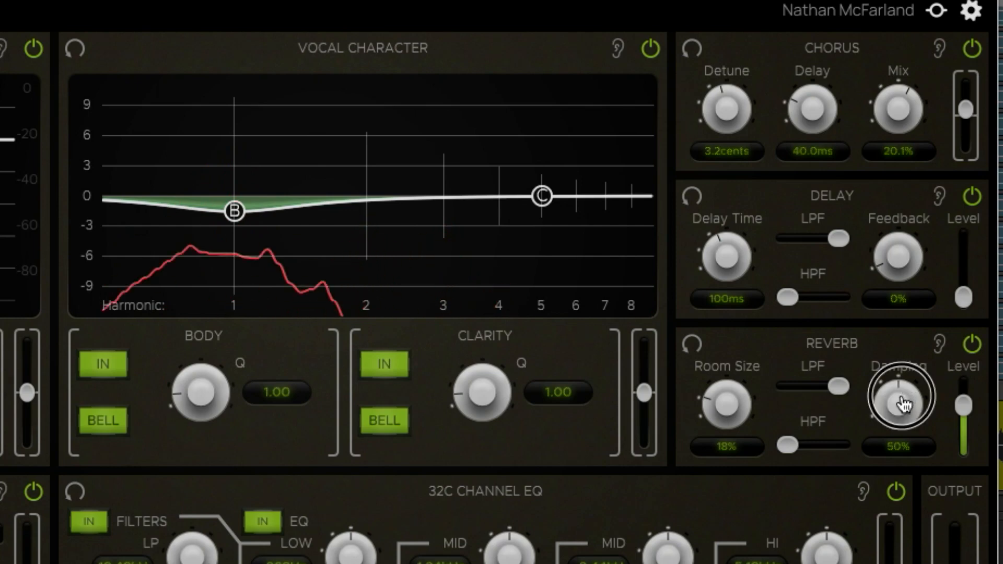
Lower the guitar reverb's low-pass filter, raise its high-pass filter and set damping to 67%, nudging the reverb level up.
{"action": "left_click_drag", "start_coordinate": [838, 387], "coordinate": [822, 396]}
{"action": "mouse_move", "coordinate": [799, 445]}
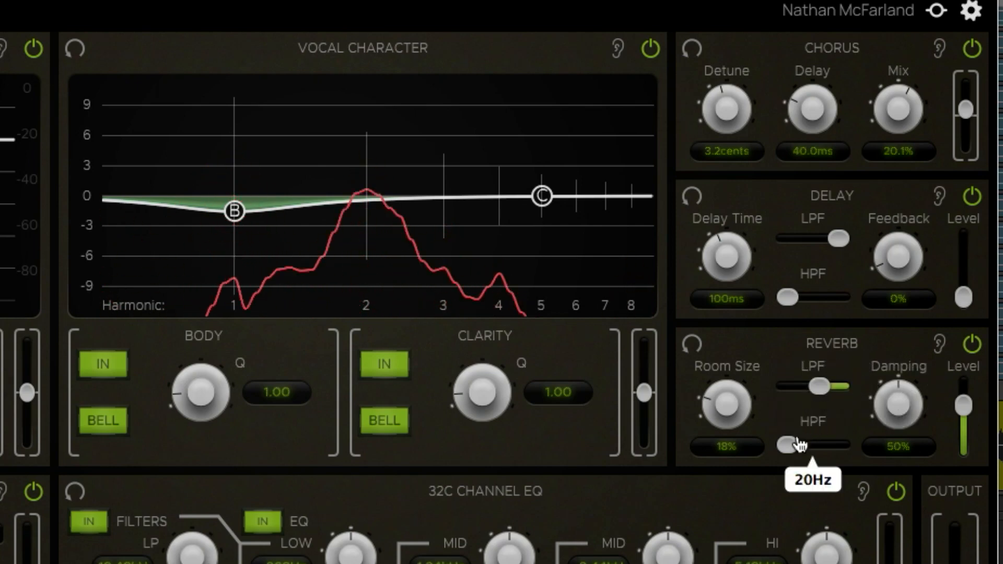
{"action": "left_click_drag", "start_coordinate": [799, 445], "coordinate": [835, 459]}
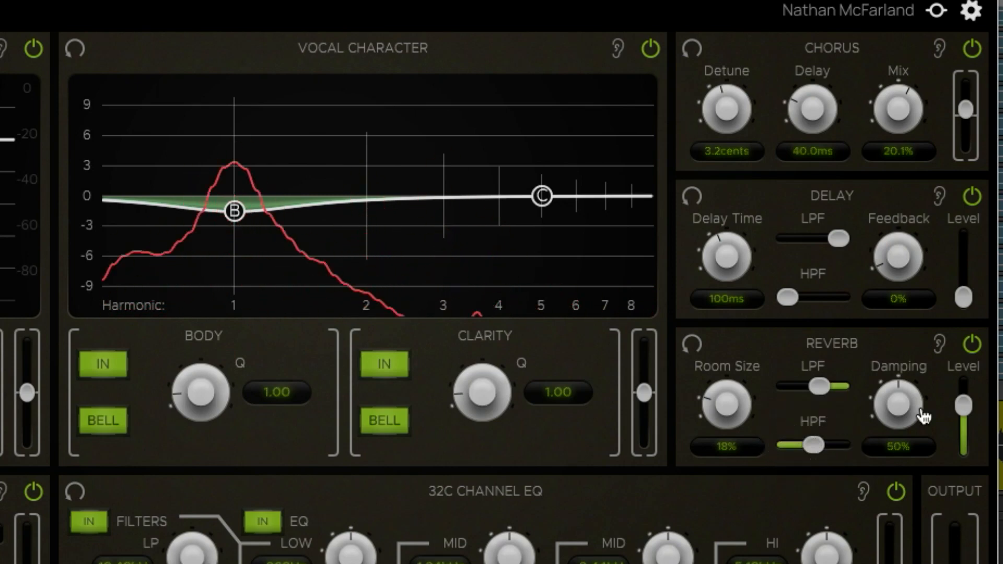
{"action": "left_click_drag", "start_coordinate": [965, 415], "coordinate": [962, 410]}
{"action": "mouse_move", "coordinate": [897, 404]}
{"action": "left_mouse_down"}
{"action": "mouse_move", "coordinate": [902, 348]}
{"action": "mouse_move", "coordinate": [904, 393]}
{"action": "left_mouse_up"}
Compare the acoustic guitar with the reverb bypassed and re-enabled, leaving the reverb on.
{"action": "left_click", "coordinate": [972, 344]}
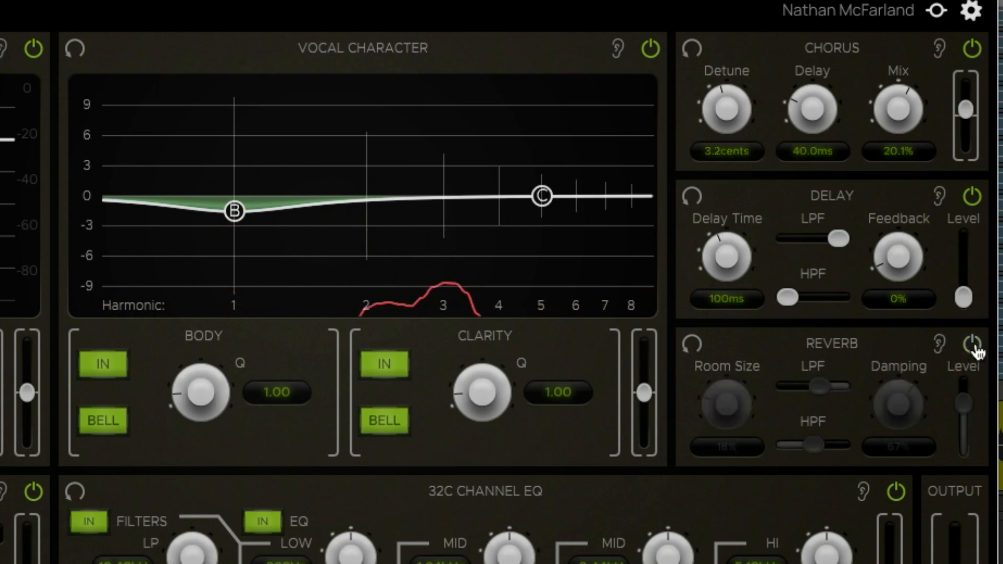
{"action": "left_click", "coordinate": [973, 346]}
{"action": "left_click", "coordinate": [973, 346]}
{"action": "left_click", "coordinate": [972, 346]}
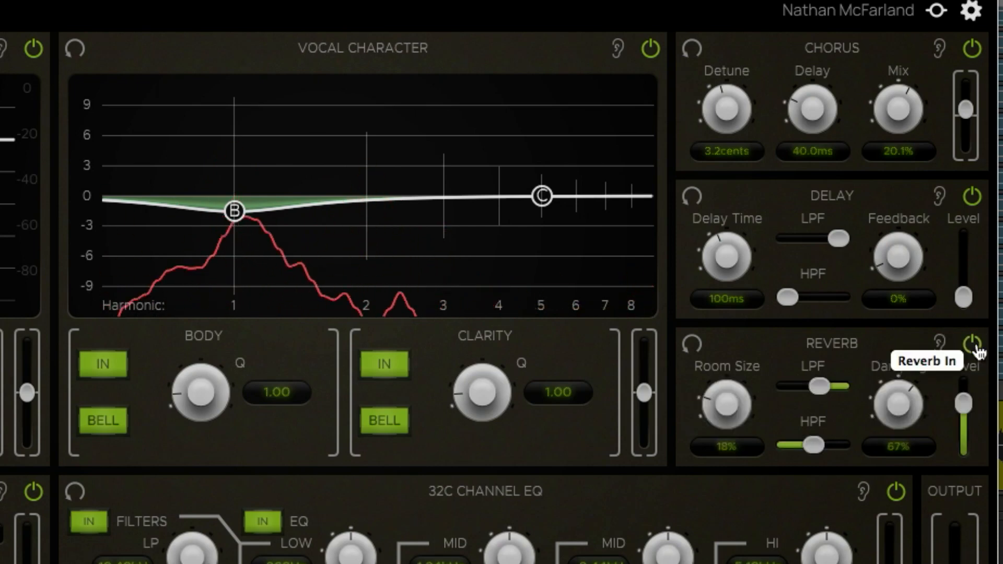
{"action": "mouse_move", "coordinate": [738, 417]}
{"action": "left_mouse_down"}
{"action": "mouse_move", "coordinate": [732, 402]}
{"action": "mouse_move", "coordinate": [737, 414]}
{"action": "left_mouse_up"}
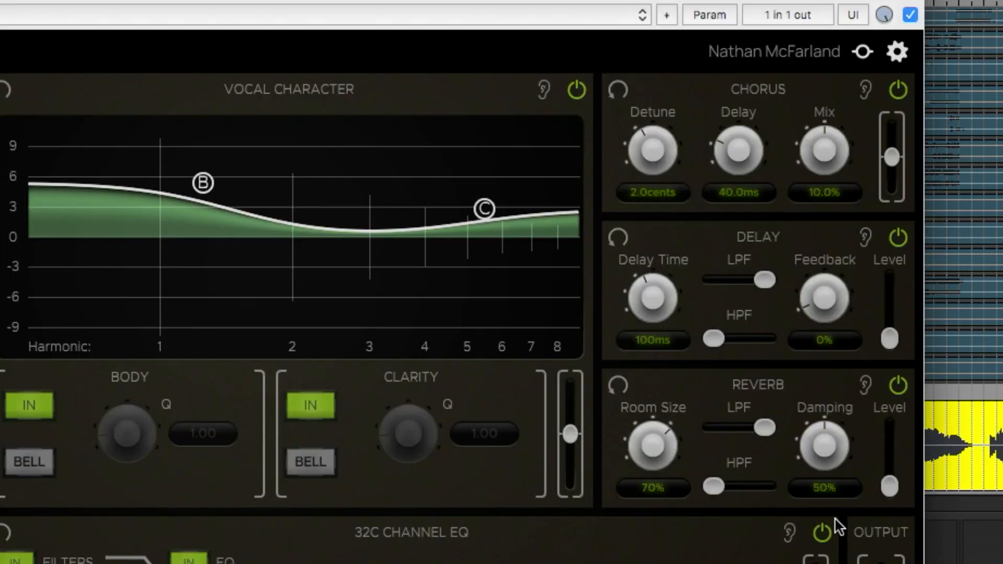
Add a low-level reverb to the lead vocal with 86% room size, 85% damping and both its low-pass and high-pass filters narrowed.
{"action": "mouse_move", "coordinate": [891, 477]}
{"action": "left_mouse_down"}
{"action": "mouse_move", "coordinate": [893, 466]}
{"action": "mouse_move", "coordinate": [892, 479]}
{"action": "left_mouse_up"}
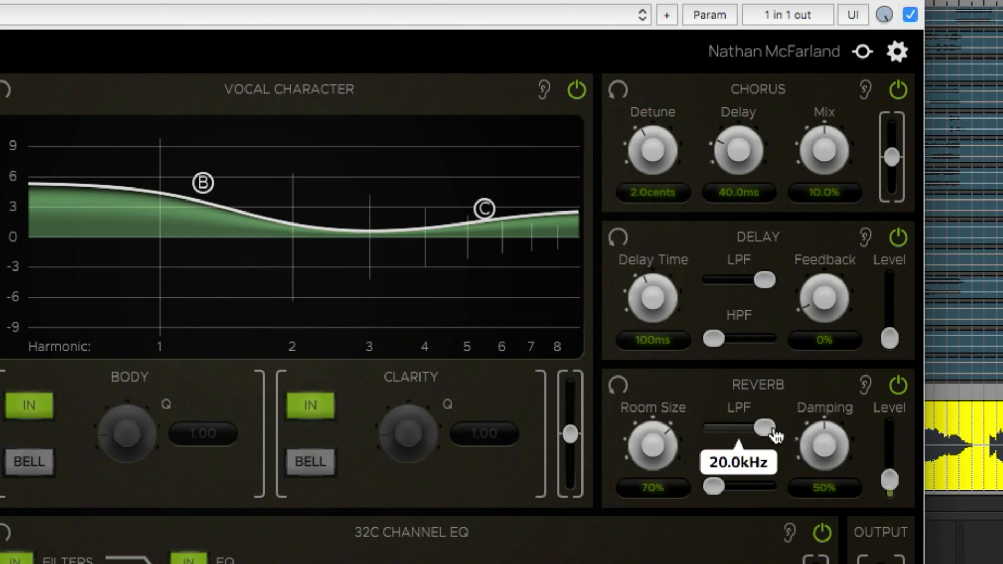
{"action": "left_click_drag", "start_coordinate": [764, 442], "coordinate": [751, 444]}
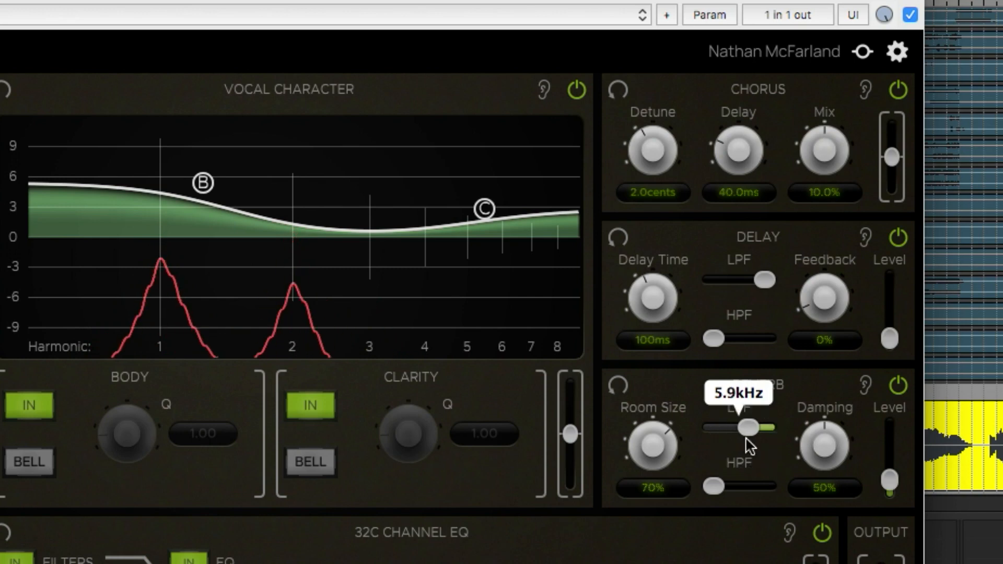
{"action": "left_click_drag", "start_coordinate": [715, 487], "coordinate": [747, 496]}
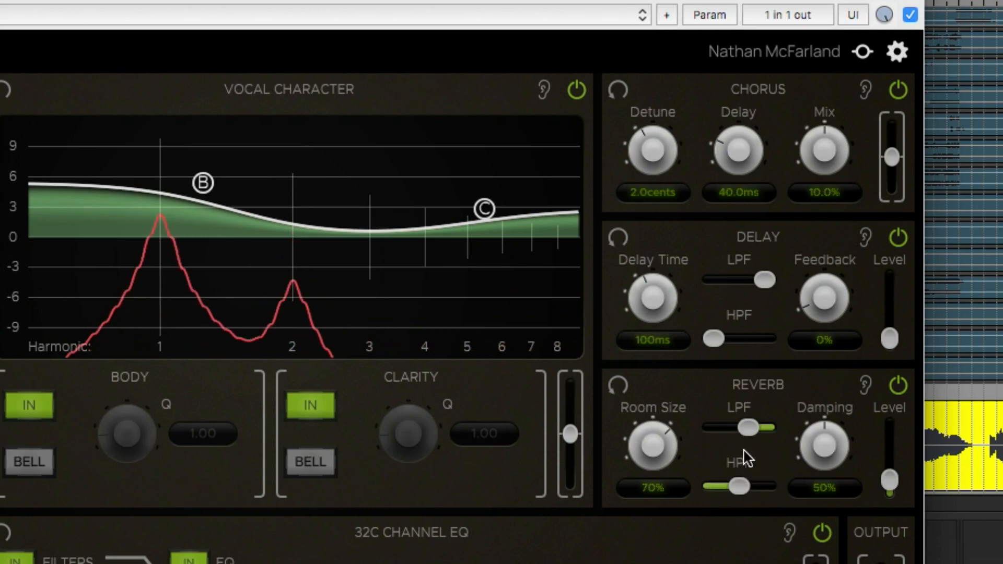
{"action": "left_click_drag", "start_coordinate": [748, 427], "coordinate": [751, 431]}
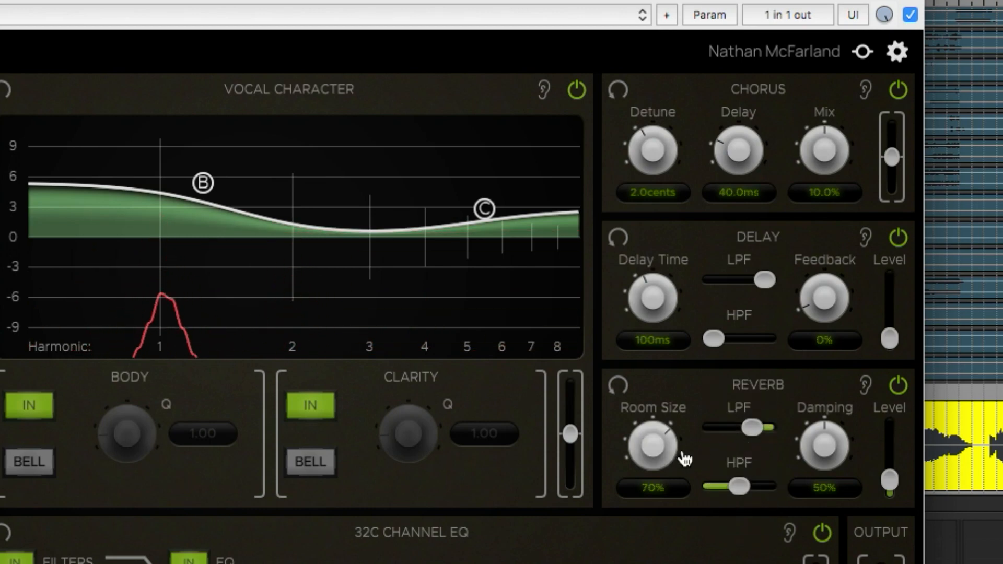
{"action": "left_click_drag", "start_coordinate": [891, 479], "coordinate": [894, 481]}
{"action": "left_click_drag", "start_coordinate": [652, 441], "coordinate": [654, 442]}
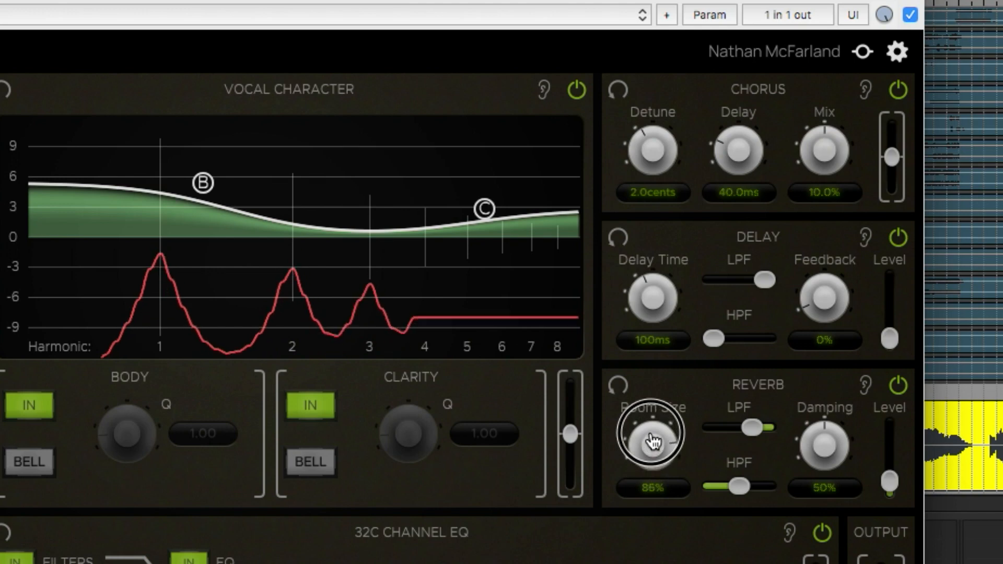
{"action": "left_click_drag", "start_coordinate": [827, 460], "coordinate": [827, 412]}
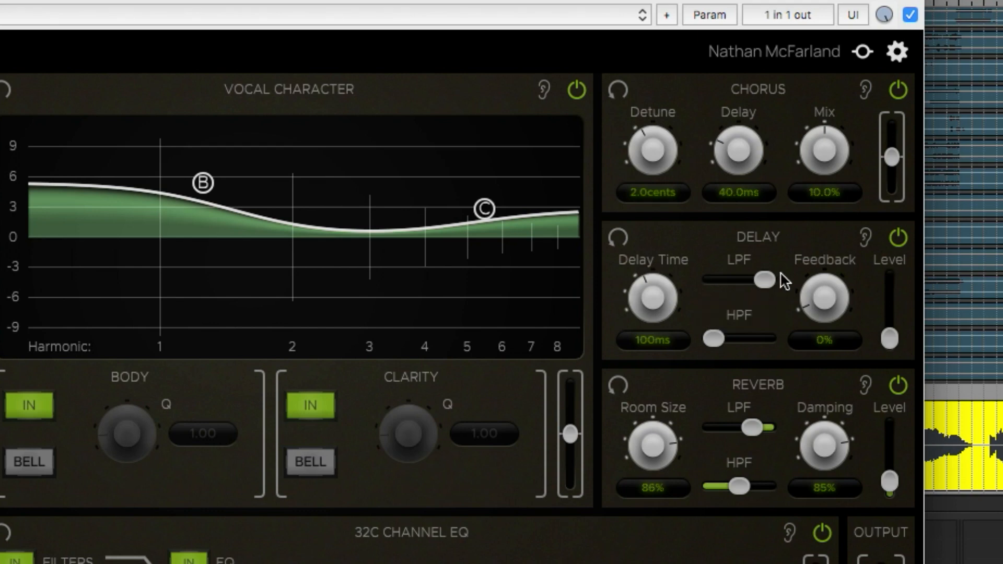
Set the lead vocal's delay time to 240 ms and its feedback to 64%.
{"action": "left_click_drag", "start_coordinate": [808, 312], "coordinate": [810, 253]}
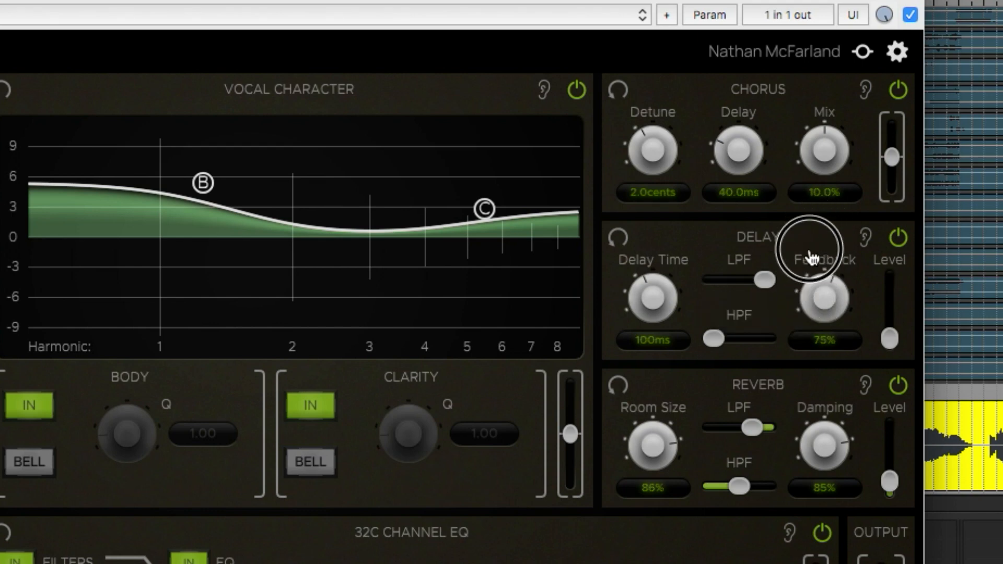
{"action": "left_click_drag", "start_coordinate": [674, 296], "coordinate": [668, 302]}
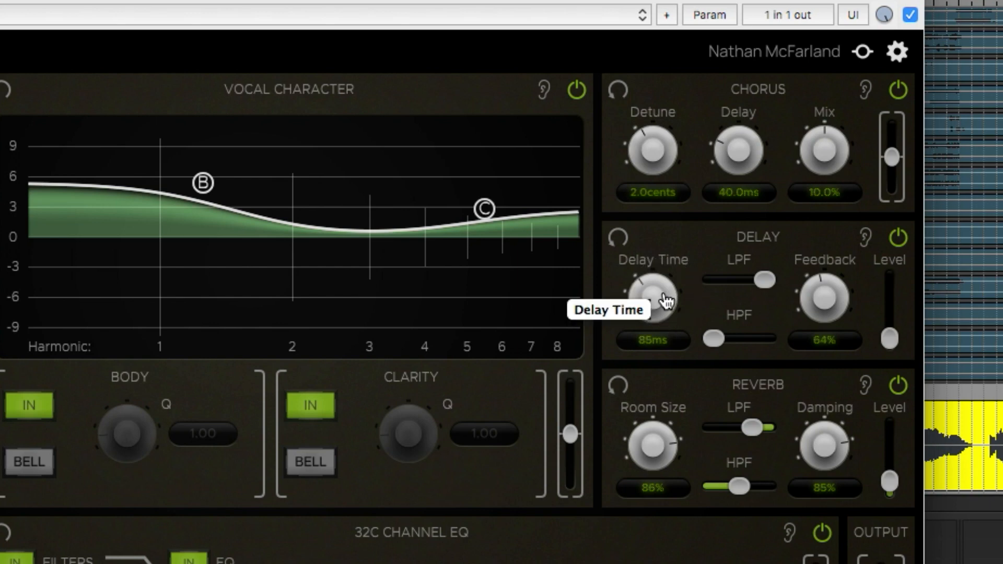
{"action": "left_click_drag", "start_coordinate": [666, 300], "coordinate": [665, 157]}
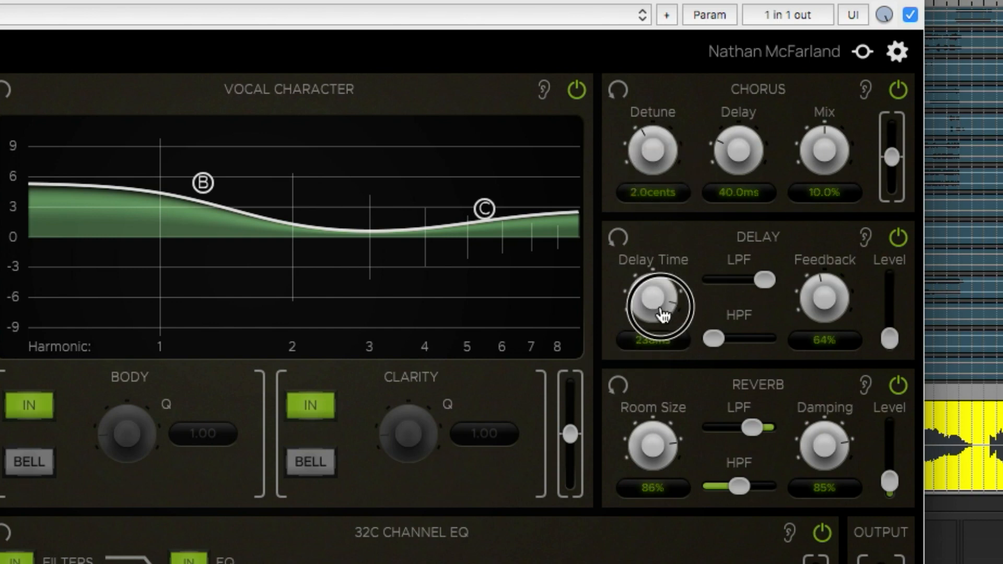
{"action": "left_click_drag", "start_coordinate": [663, 315], "coordinate": [664, 321]}
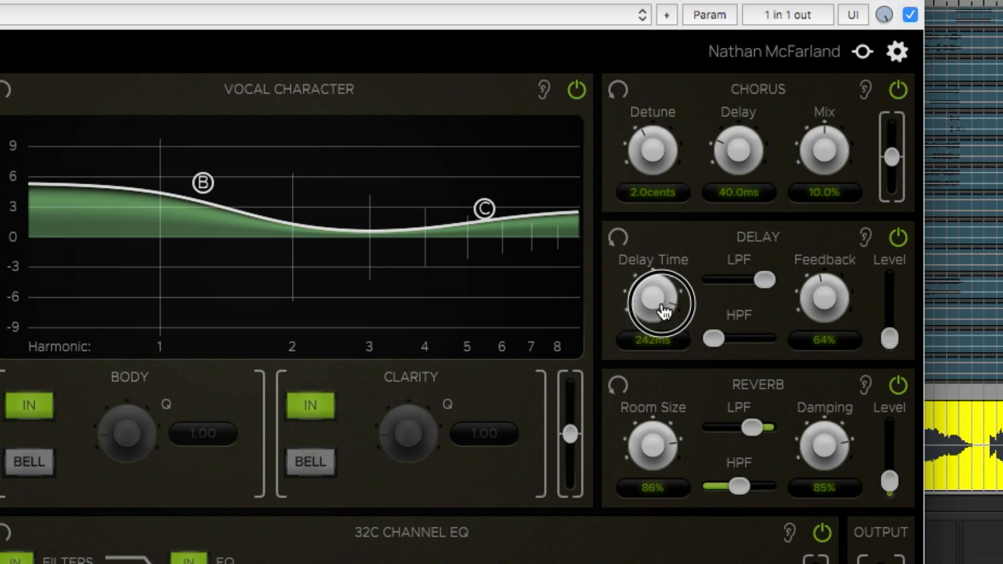
Narrow the lead vocal delay's high-pass and low-pass filters, raise its level to about a quarter of its range and fine-tune the reverb level.
{"action": "mouse_move", "coordinate": [732, 343]}
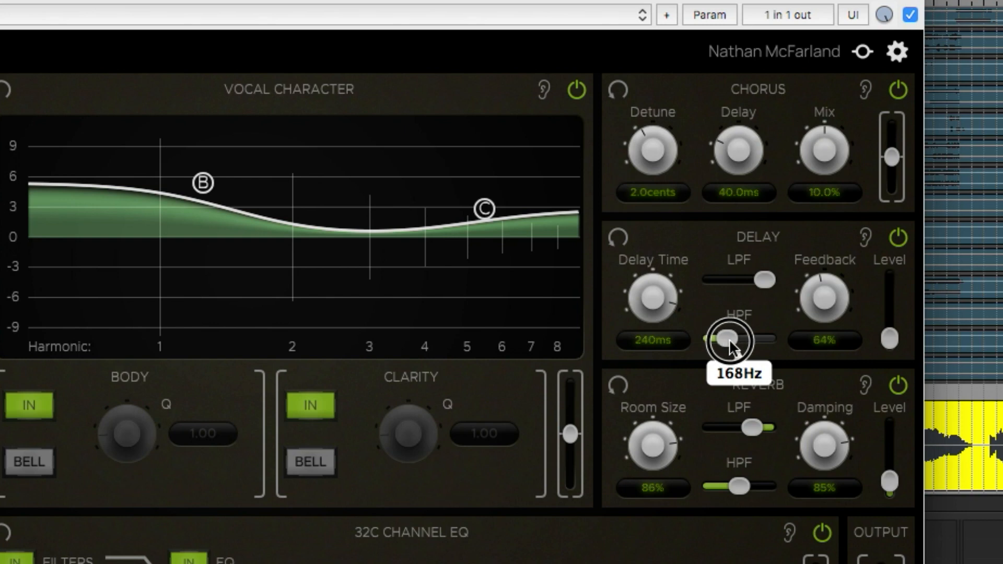
{"action": "left_click_drag", "start_coordinate": [729, 339], "coordinate": [736, 339]}
{"action": "left_click_drag", "start_coordinate": [764, 281], "coordinate": [749, 297]}
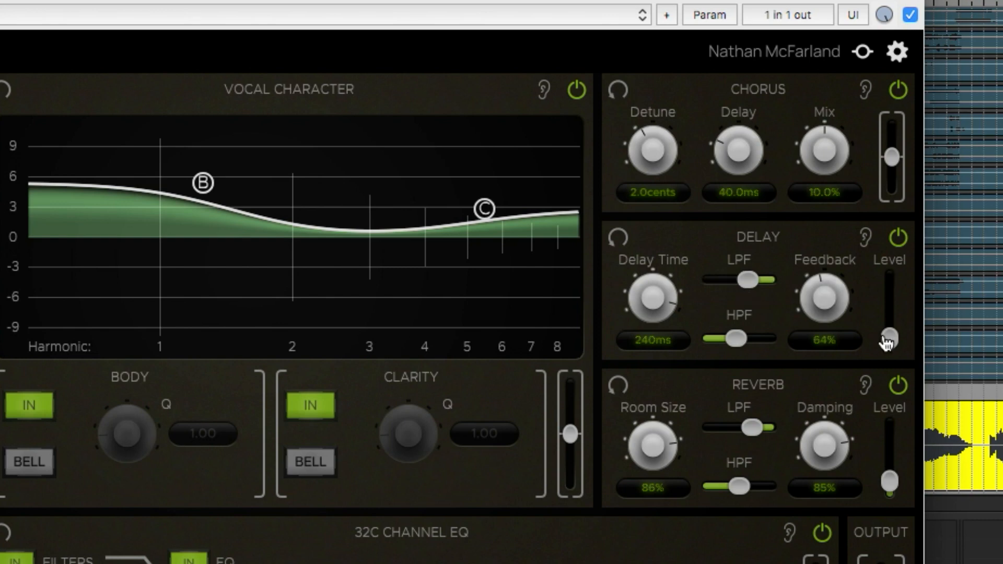
{"action": "left_click_drag", "start_coordinate": [887, 343], "coordinate": [898, 320]}
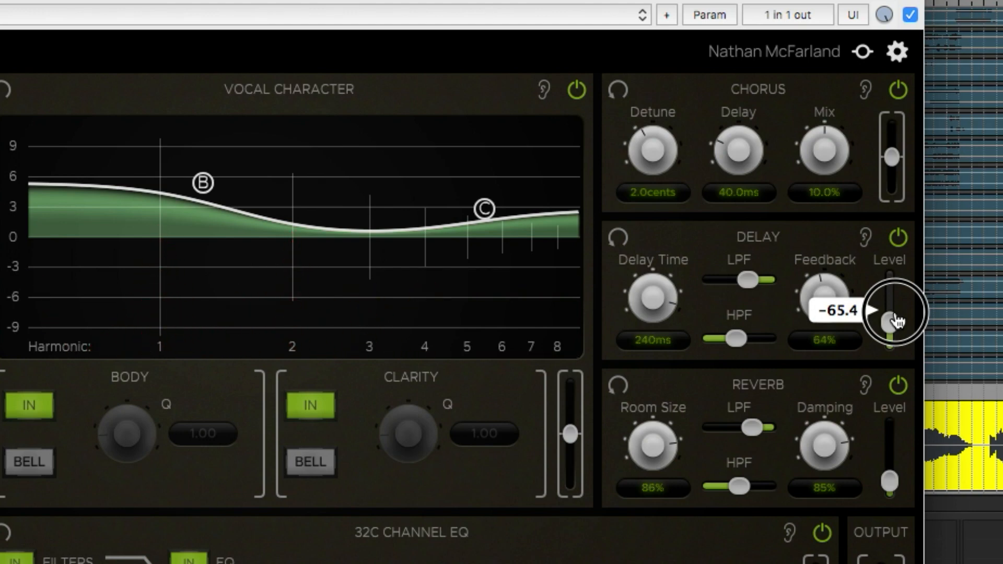
{"action": "left_click_drag", "start_coordinate": [898, 320], "coordinate": [897, 323]}
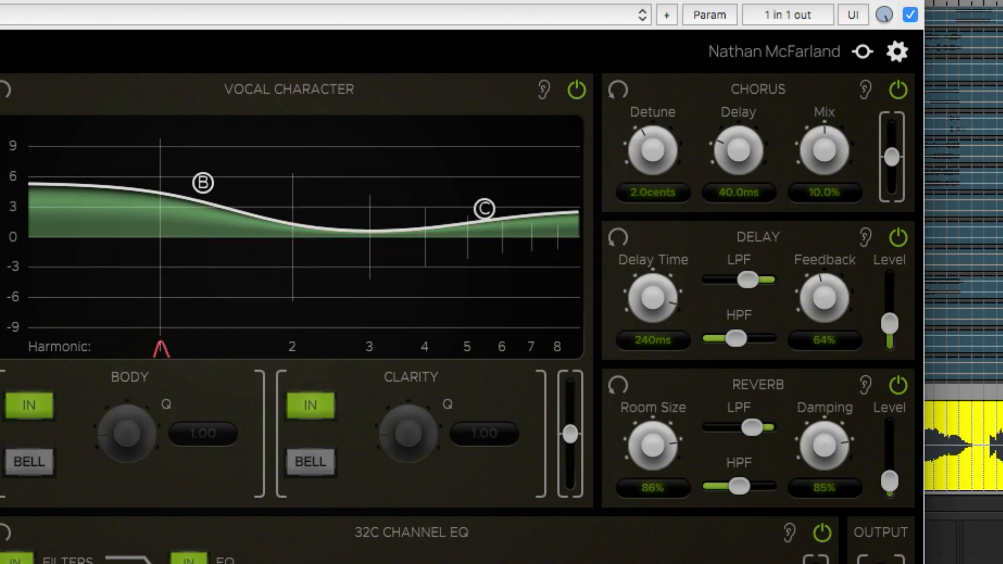
{"action": "left_click_drag", "start_coordinate": [904, 496], "coordinate": [896, 485]}
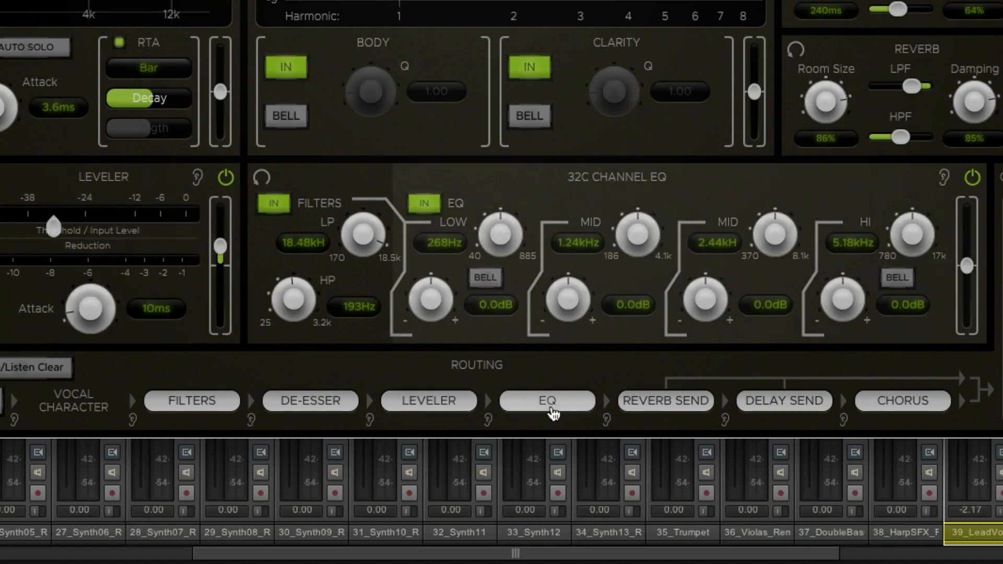
Reorder the lead vocal's routing so that EQ comes after Filters, followed by Leveler and De-Esser.
{"action": "left_click_drag", "start_coordinate": [544, 407], "coordinate": [431, 414]}
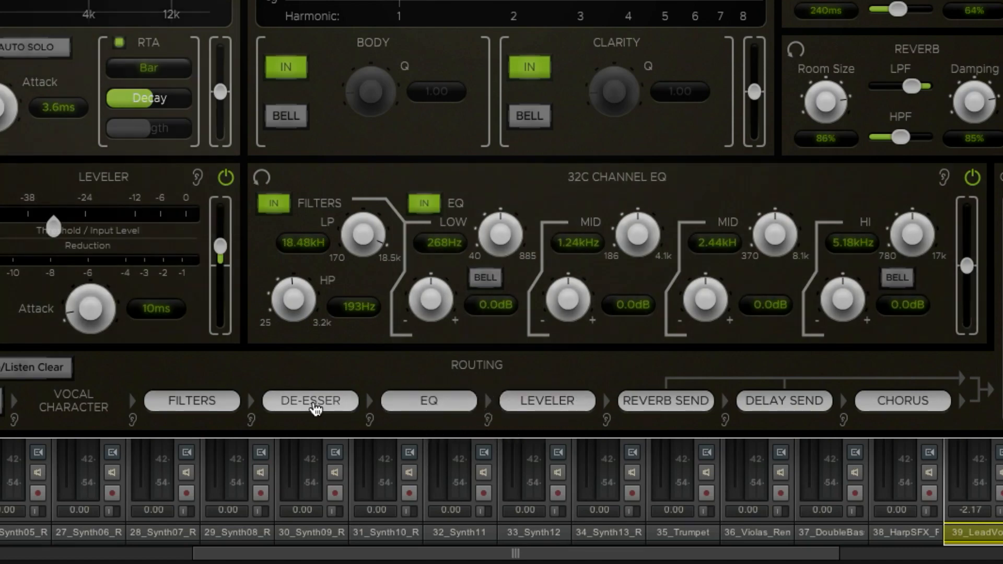
{"action": "left_click_drag", "start_coordinate": [315, 408], "coordinate": [525, 399]}
{"action": "left_click_drag", "start_coordinate": [322, 413], "coordinate": [425, 412]}
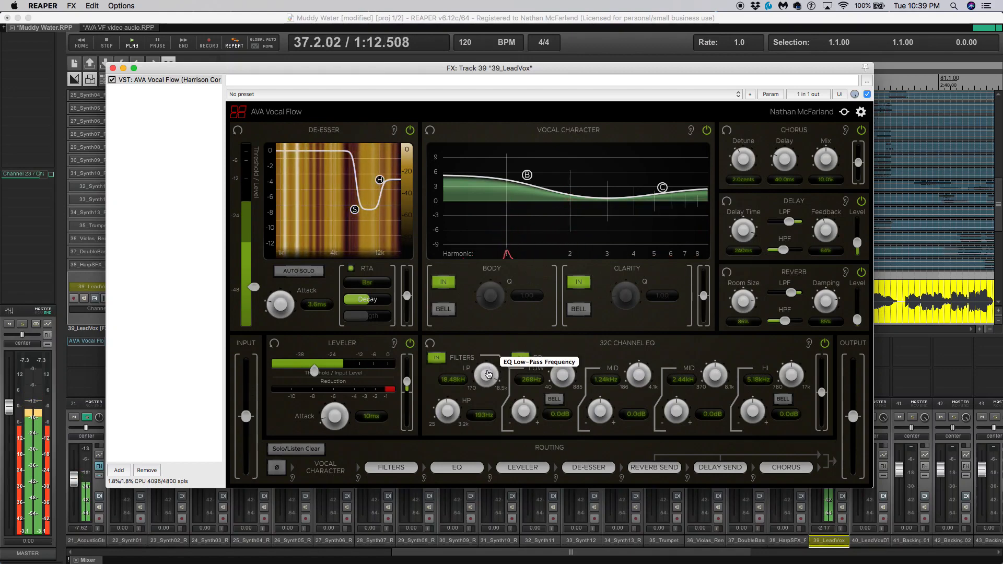
Lower the lead vocal EQ's low-pass filter to 10.31 kHz, stop playback and close the plug-in window.
{"action": "mouse_move", "coordinate": [489, 374]}
{"action": "left_mouse_down"}
{"action": "mouse_move", "coordinate": [488, 397]}
{"action": "mouse_move", "coordinate": [491, 384]}
{"action": "left_mouse_up"}
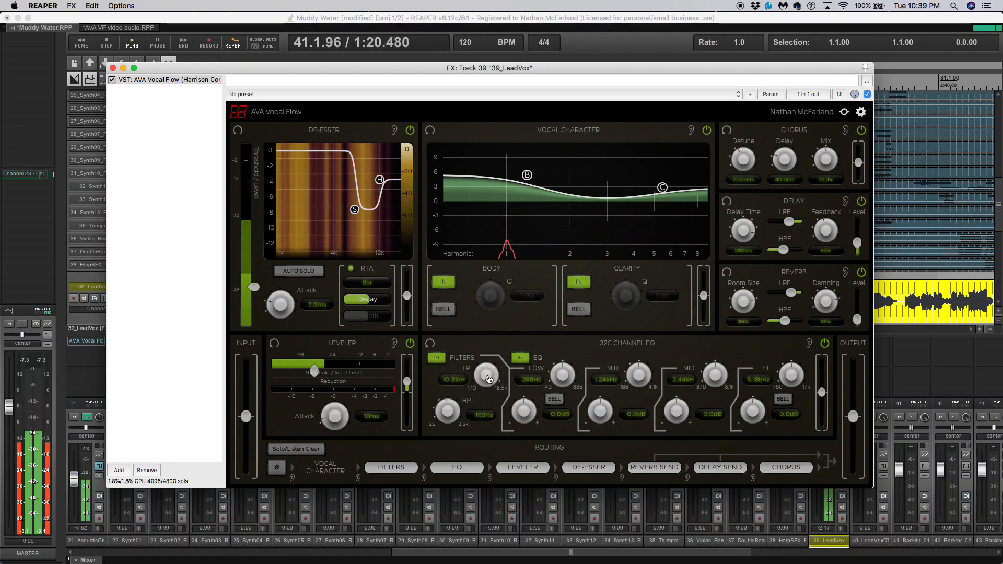
{"action": "key", "text": "space"}
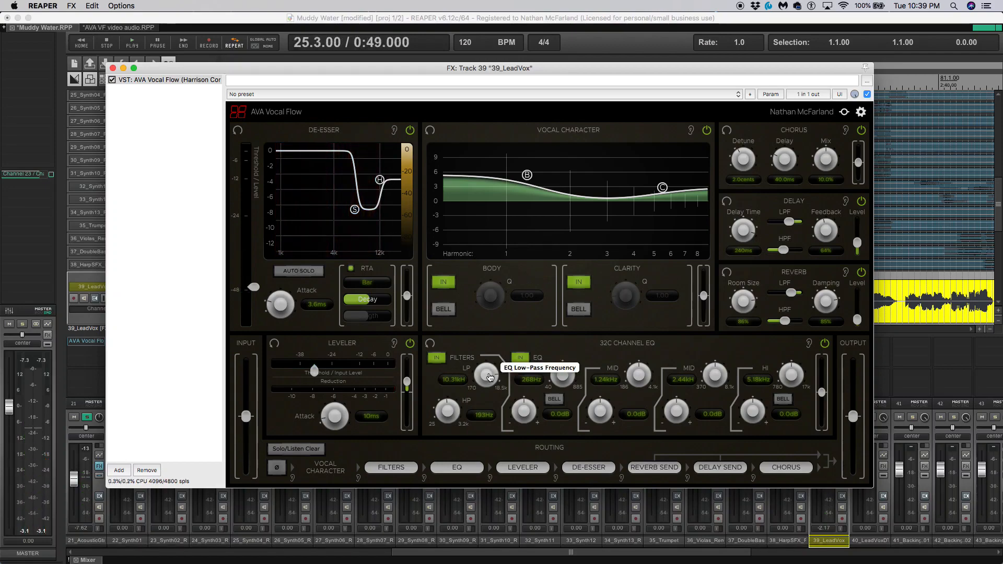
{"action": "left_click", "coordinate": [114, 69]}
Enlarge the 39_LeadVox track vertically and open its envelope list to view the AVA Vocal Flow automation parameters.
{"action": "scroll", "coordinate": [208, 273], "scroll_direction": "down", "scroll_amount": 3}
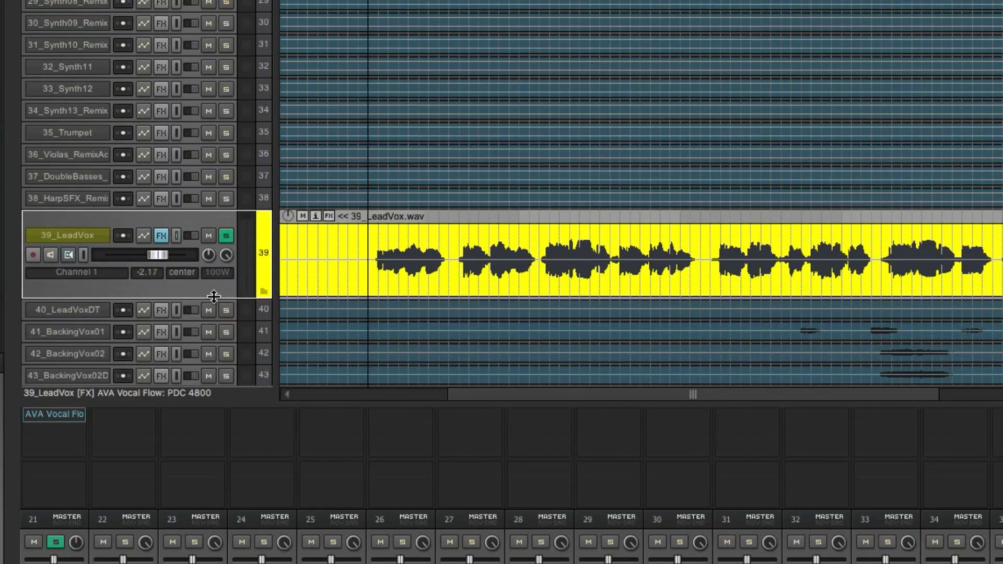
{"action": "left_click_drag", "start_coordinate": [214, 297], "coordinate": [215, 382]}
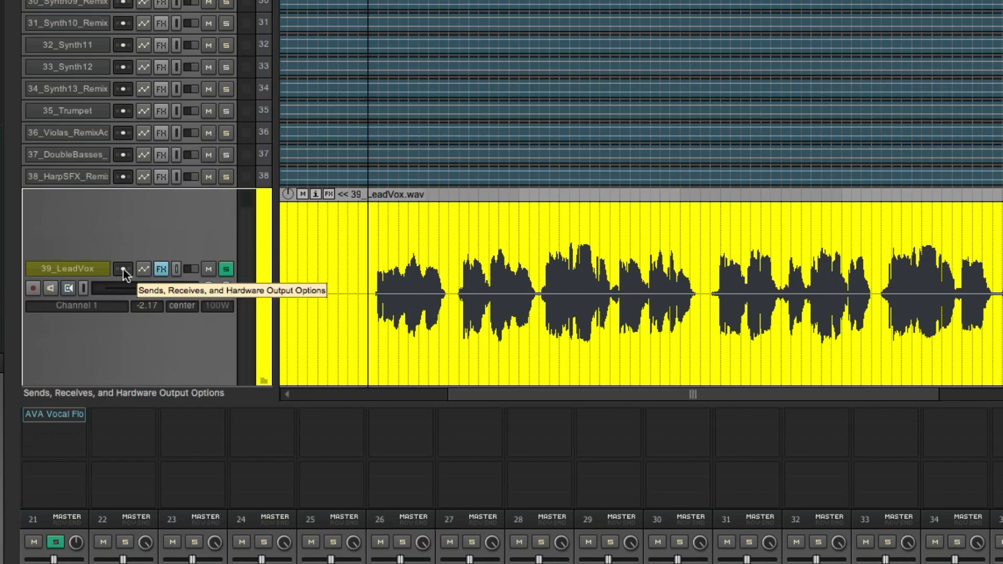
{"action": "left_click", "coordinate": [142, 269]}
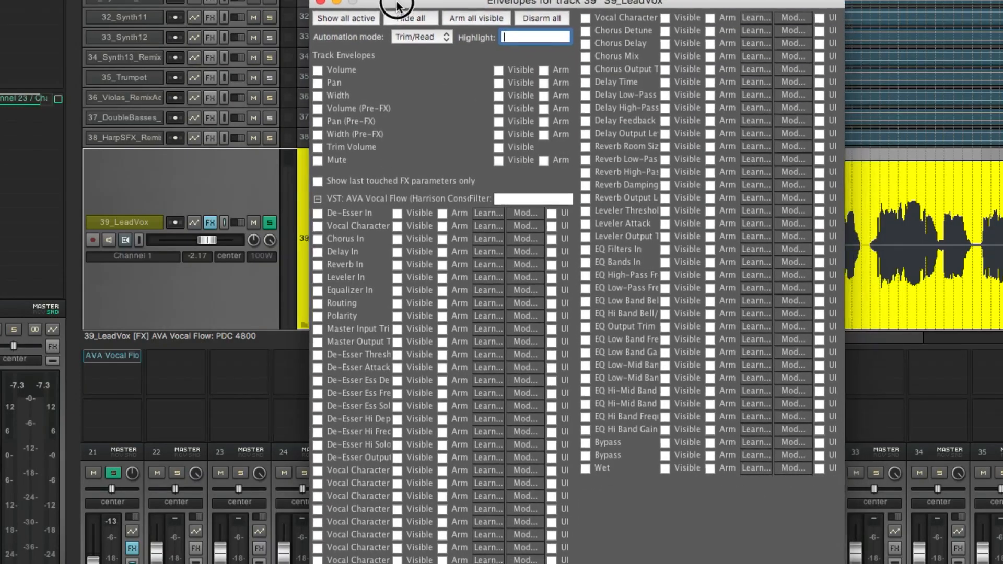
{"action": "left_click_drag", "start_coordinate": [397, 7], "coordinate": [391, 0]}
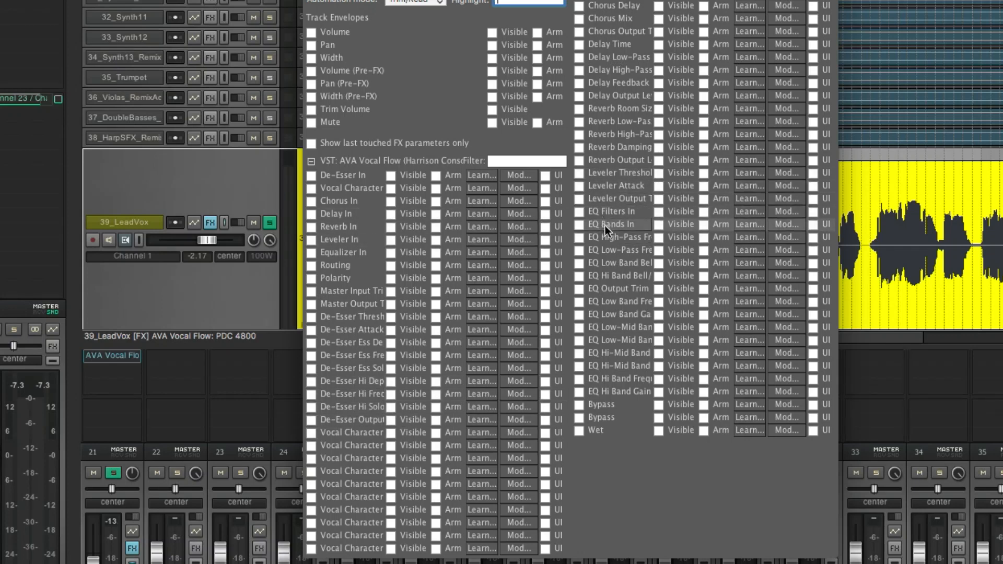
Show the lead vocal's EQ Low-Pass Frequency envelope and insert pairs of automation points just before the first phrase and after the fourth.
{"action": "left_click", "coordinate": [578, 250]}
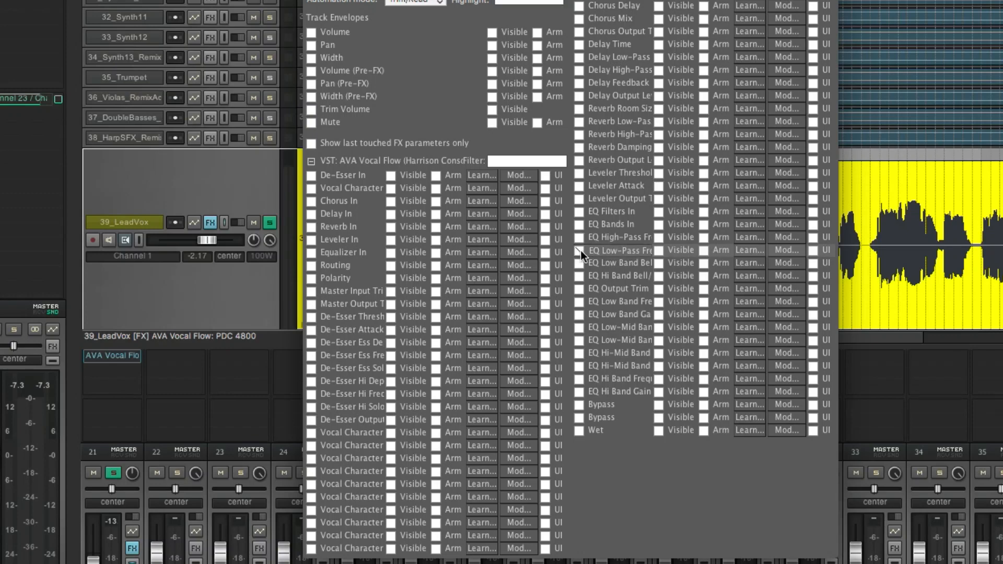
{"action": "key", "text": "Escape"}
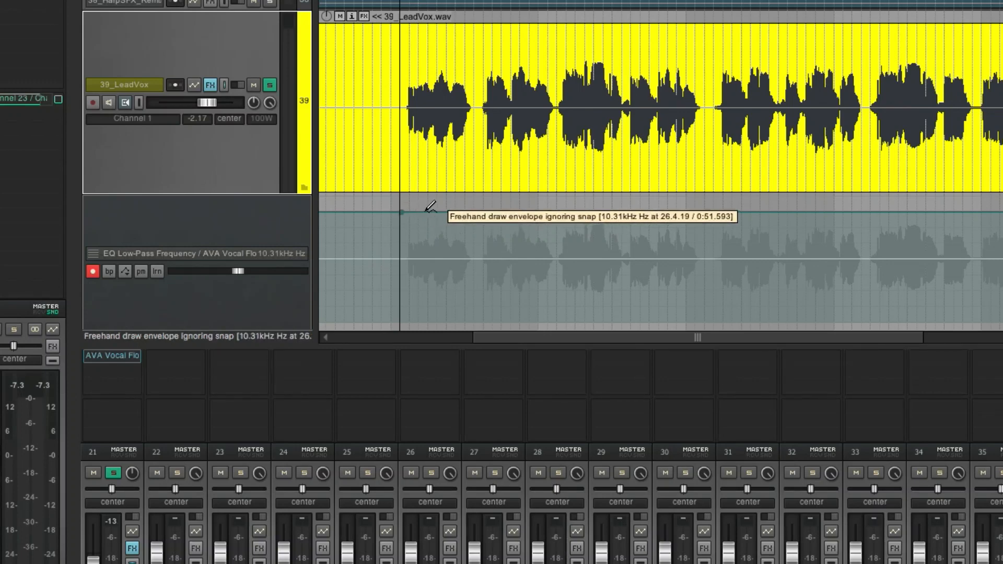
{"action": "left_click", "coordinate": [402, 212], "text": "shift"}
{"action": "left_click", "coordinate": [387, 212], "text": "shift"}
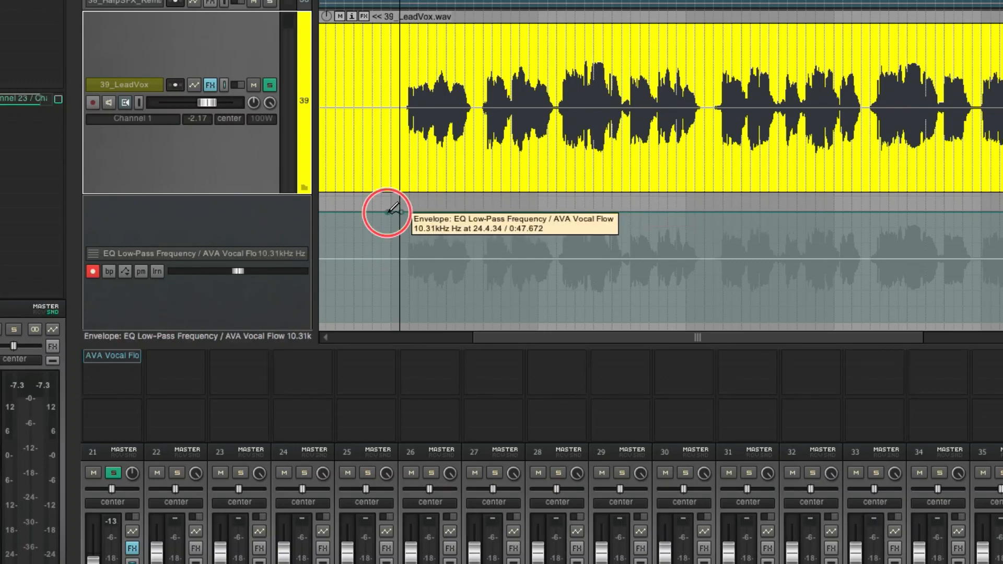
{"action": "left_click", "coordinate": [693, 212], "text": "ctrl"}
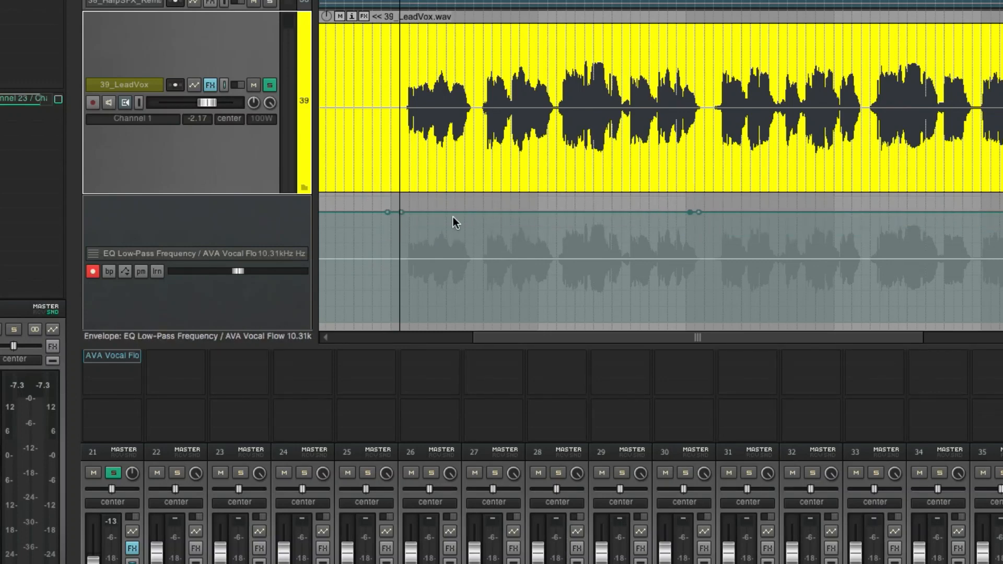
Pull the low-pass envelope down to about 2.49 kHz where the vocal enters and play the section from just before it.
{"action": "left_click_drag", "start_coordinate": [402, 213], "coordinate": [396, 293]}
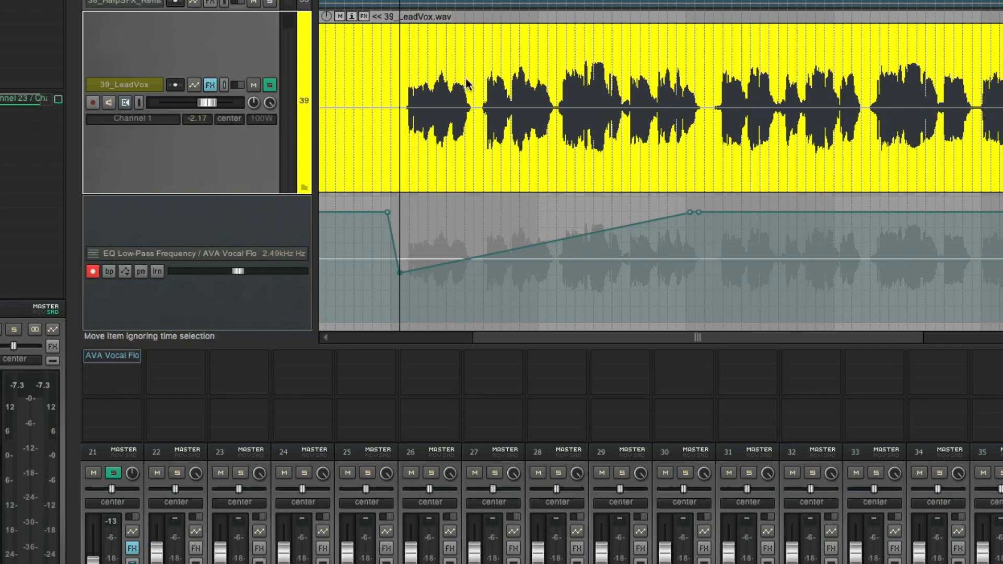
{"action": "left_click", "coordinate": [372, 1]}
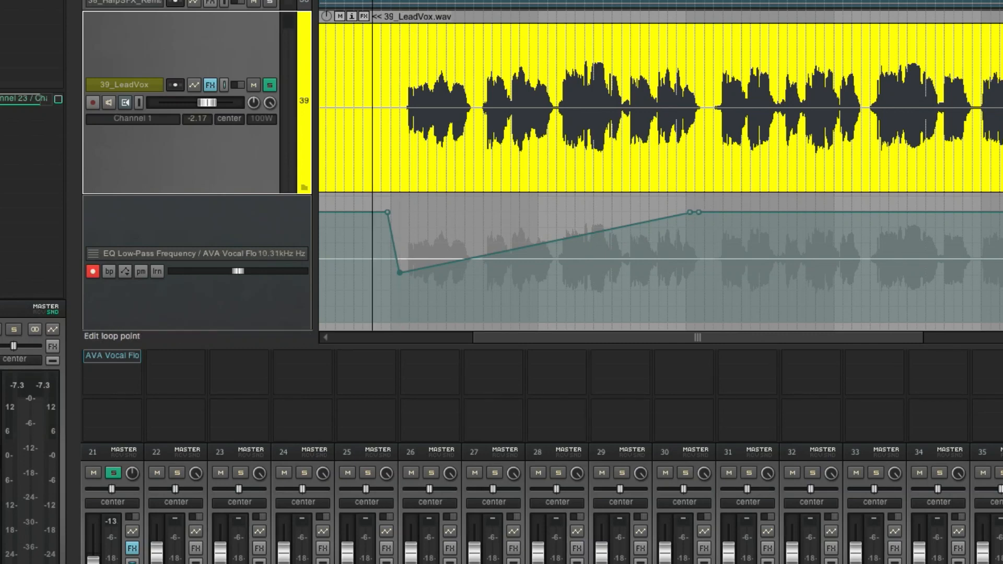
{"action": "key", "text": "space"}
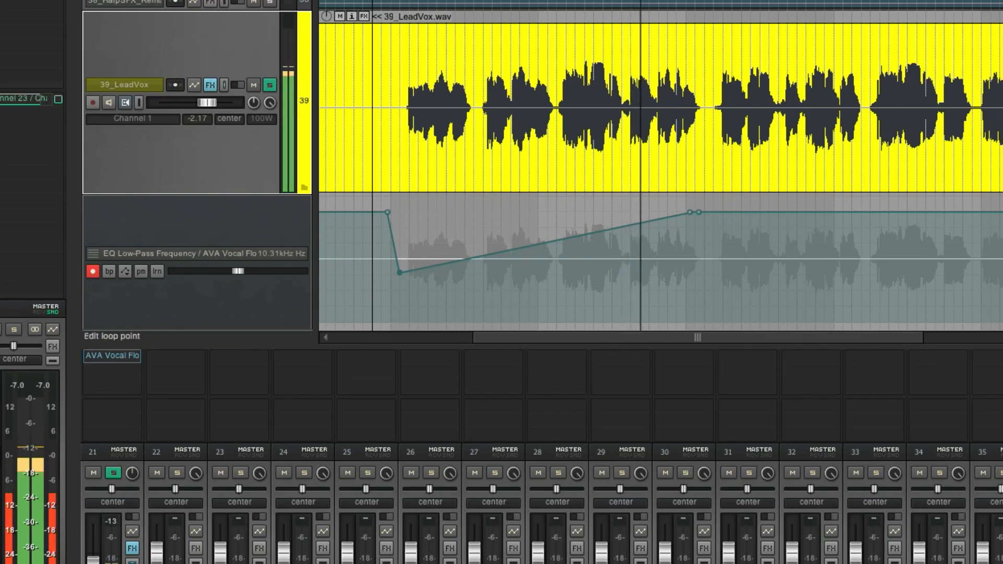
Make the low-pass dip shallower by raising its lowest envelope point and shifting it slightly later, onto the start of the first phrase.
{"action": "scroll", "coordinate": [305, 99], "scroll_direction": "down", "scroll_amount": 3}
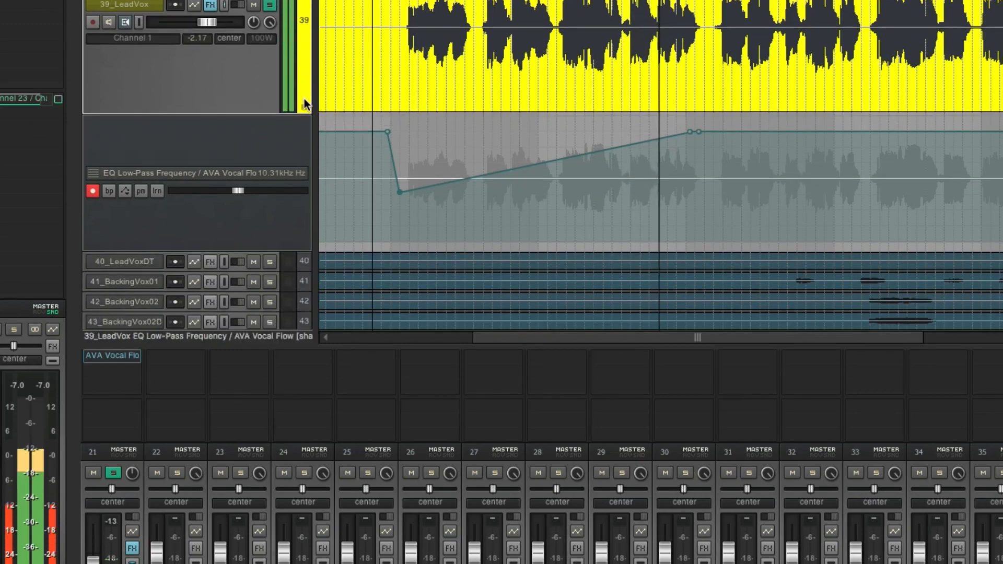
{"action": "scroll", "coordinate": [304, 97], "scroll_direction": "up", "scroll_amount": 2}
{"action": "scroll", "coordinate": [304, 96], "scroll_direction": "down", "scroll_amount": 1}
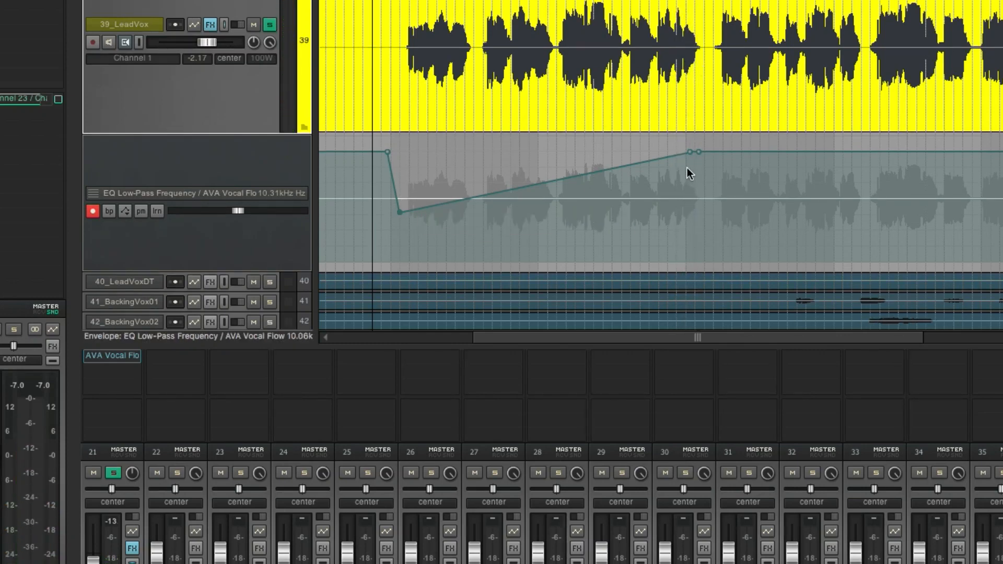
{"action": "left_click_drag", "start_coordinate": [401, 212], "coordinate": [410, 185]}
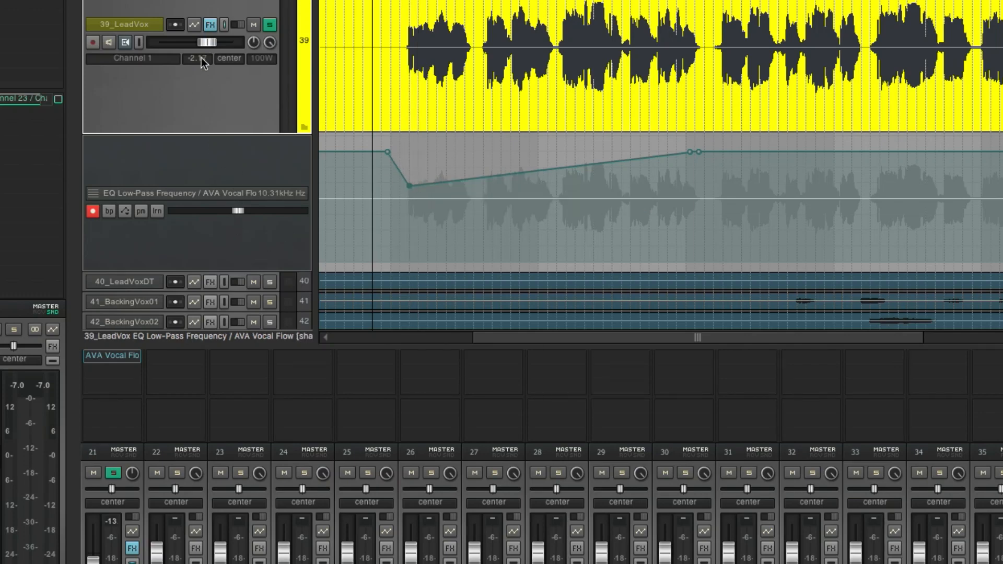
Show the AVA Vocal Flow Reverb Output Level envelope on the 39_LeadVox track and close the envelope list.
{"action": "left_click", "coordinate": [194, 24]}
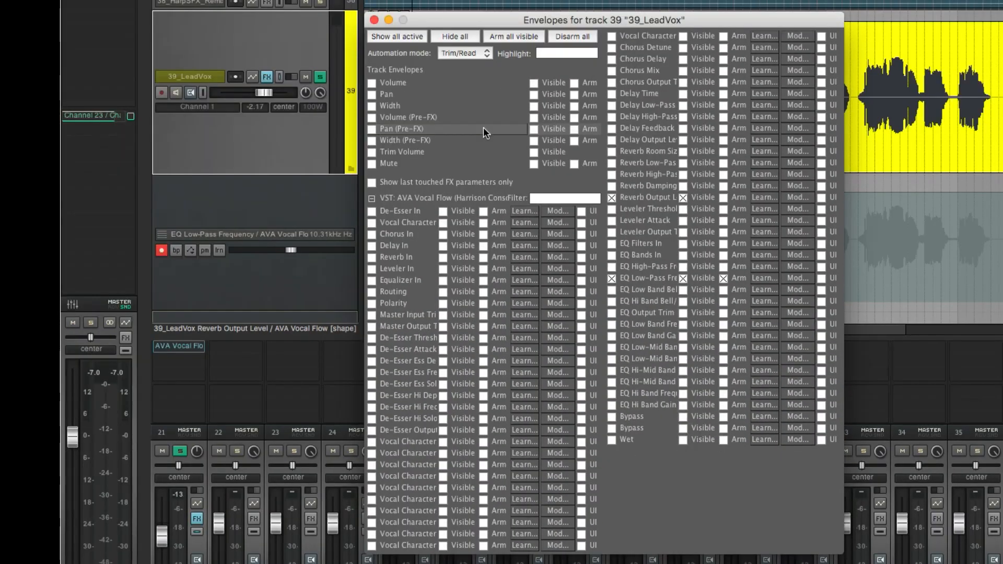
{"action": "left_click", "coordinate": [374, 20]}
{"action": "scroll", "coordinate": [338, 145], "scroll_direction": "down", "scroll_amount": 3}
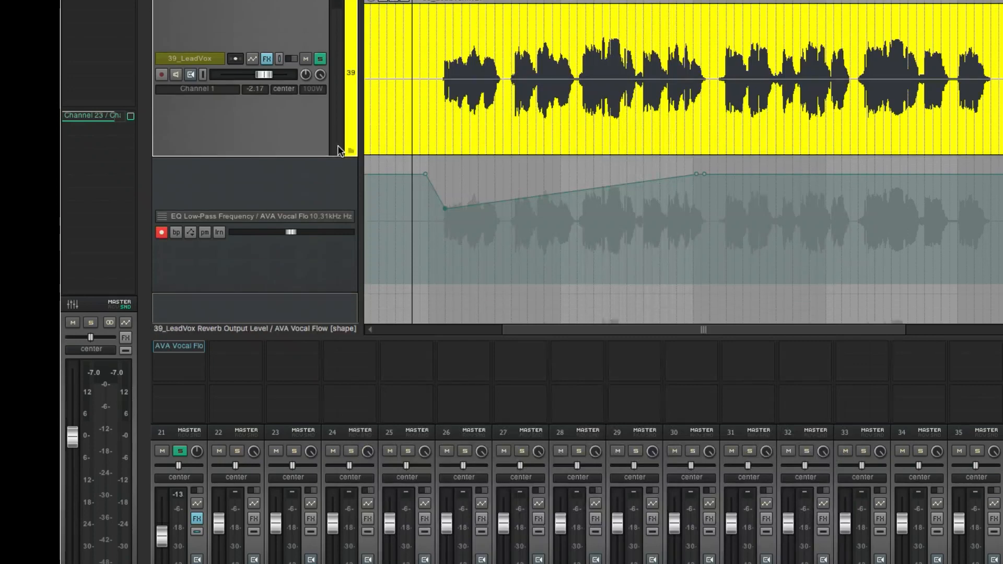
Insert points on the Reverb Output Level envelope around the opening phrases and raise the one at the vocal entry into a decaying ramp.
{"action": "scroll", "coordinate": [369, 222], "scroll_direction": "down", "scroll_amount": 2}
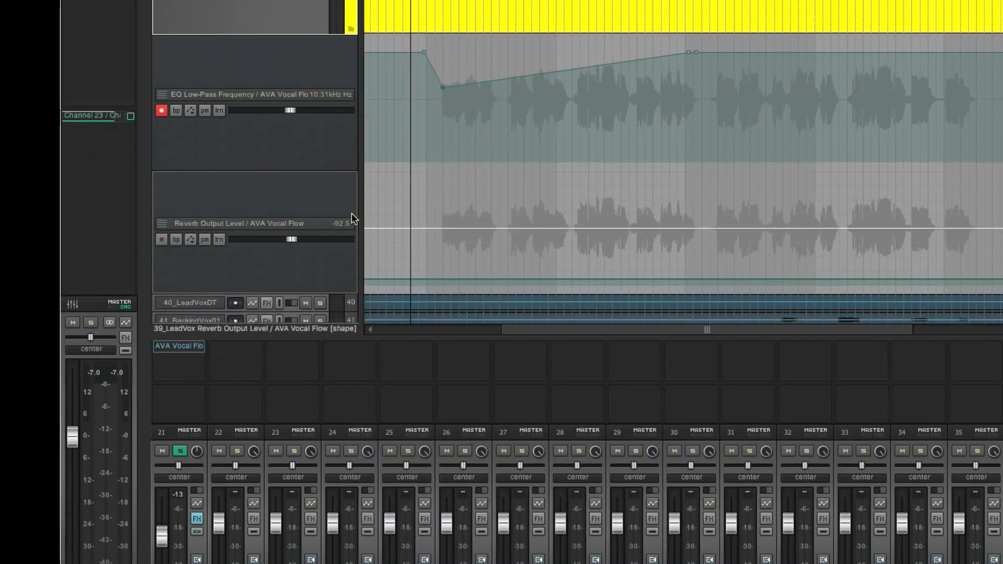
{"action": "scroll", "coordinate": [350, 214], "scroll_direction": "up", "scroll_amount": 3}
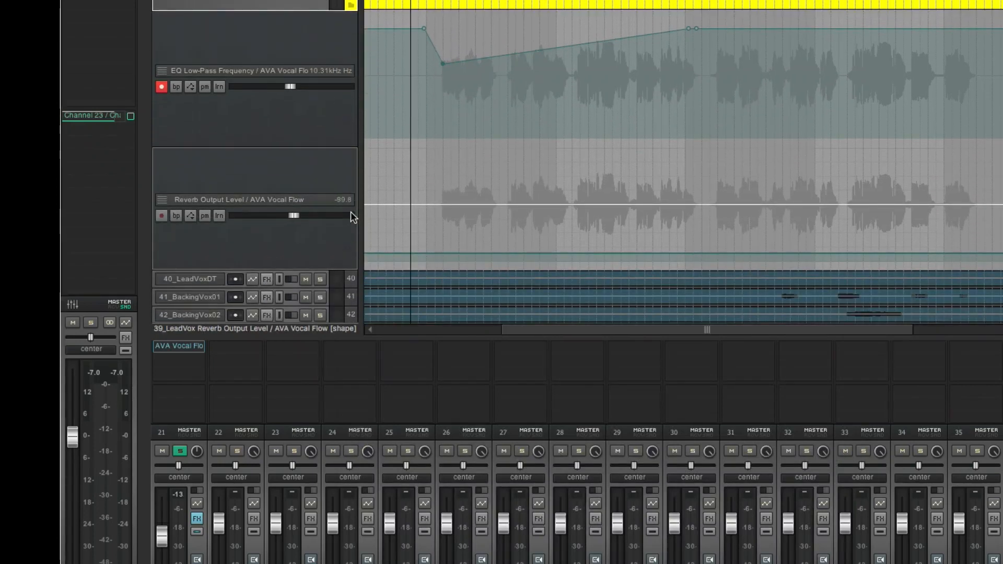
{"action": "left_click", "coordinate": [685, 253]}
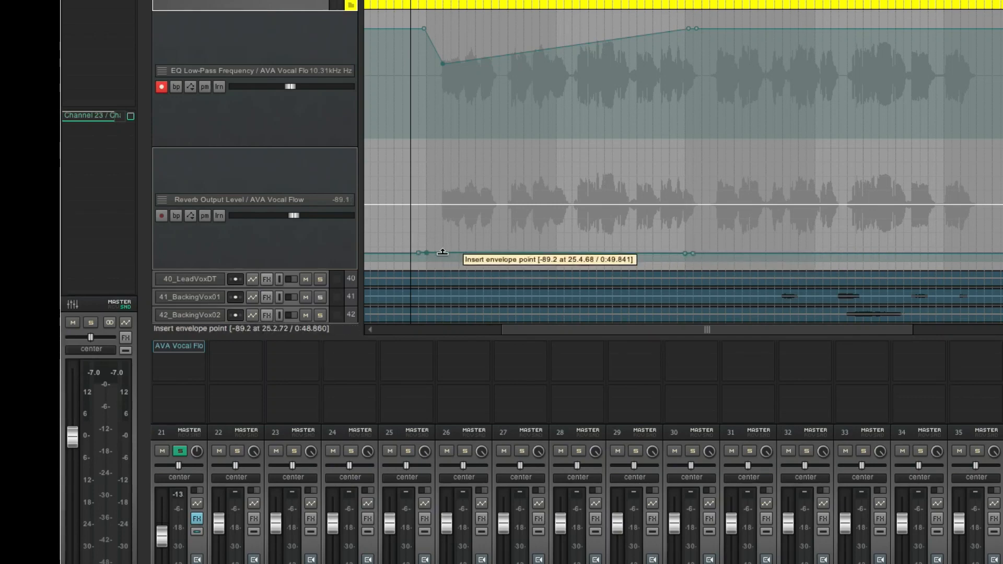
{"action": "left_click_drag", "start_coordinate": [431, 253], "coordinate": [448, 179]}
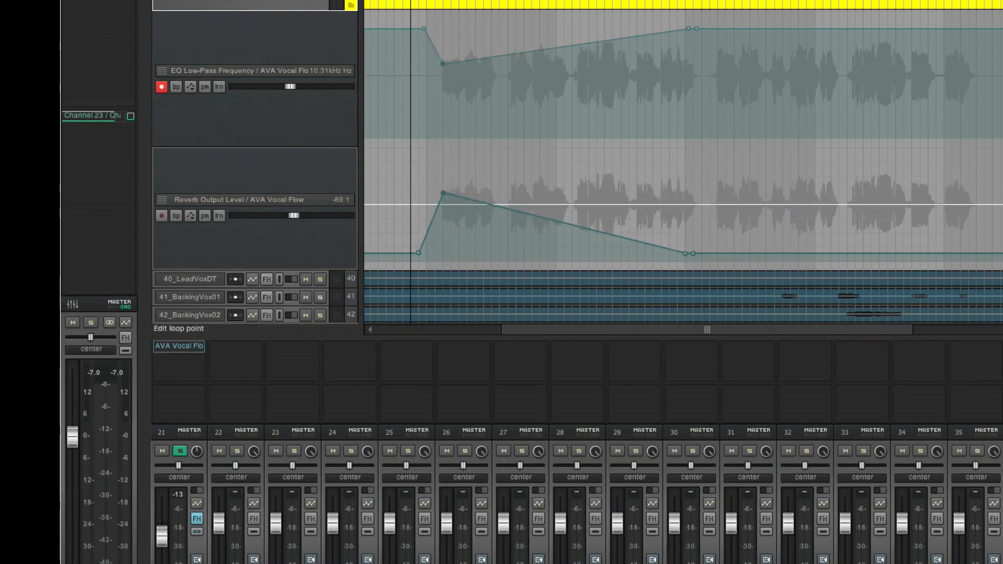
Play the section from just before the reverb ramp and adjust the envelope point where the ramp ends.
{"action": "left_click", "coordinate": [422, 1]}
{"action": "key", "text": "space"}
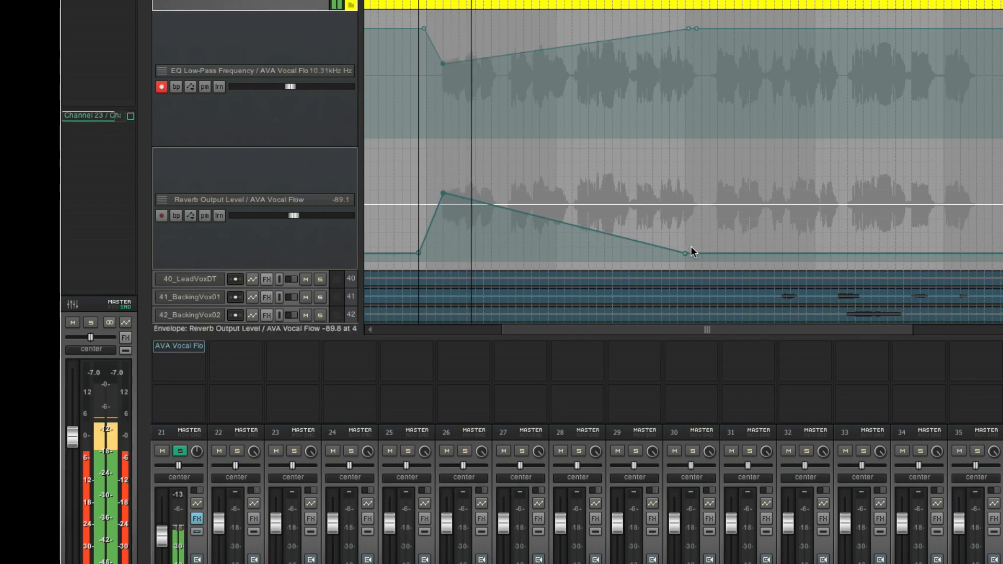
{"action": "left_click_drag", "start_coordinate": [686, 254], "coordinate": [693, 243]}
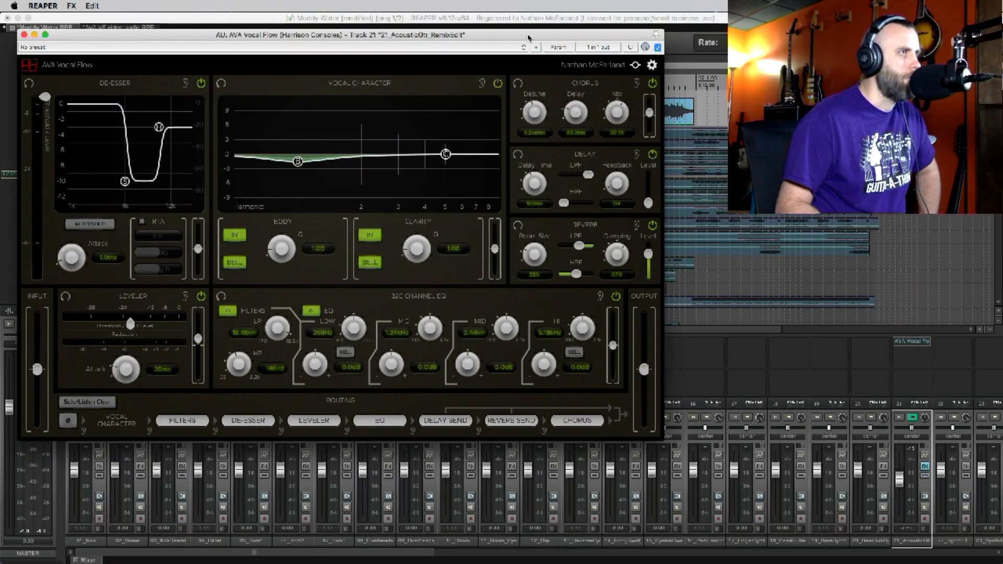
Reposition the AVA Vocal Flow window of the 21_AcousticGtr_RemixEdit track.
{"action": "left_click_drag", "start_coordinate": [530, 44], "coordinate": [634, 63]}
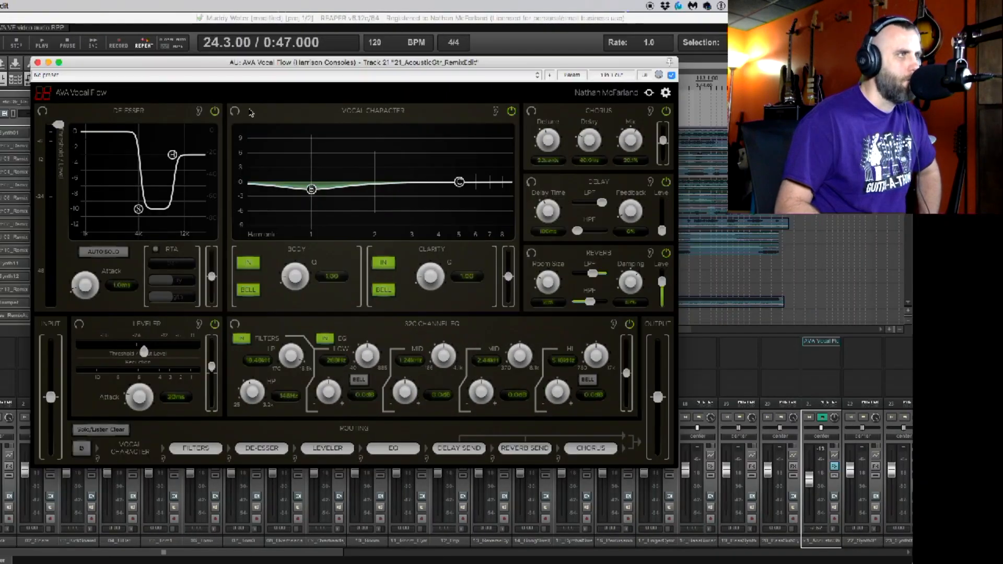